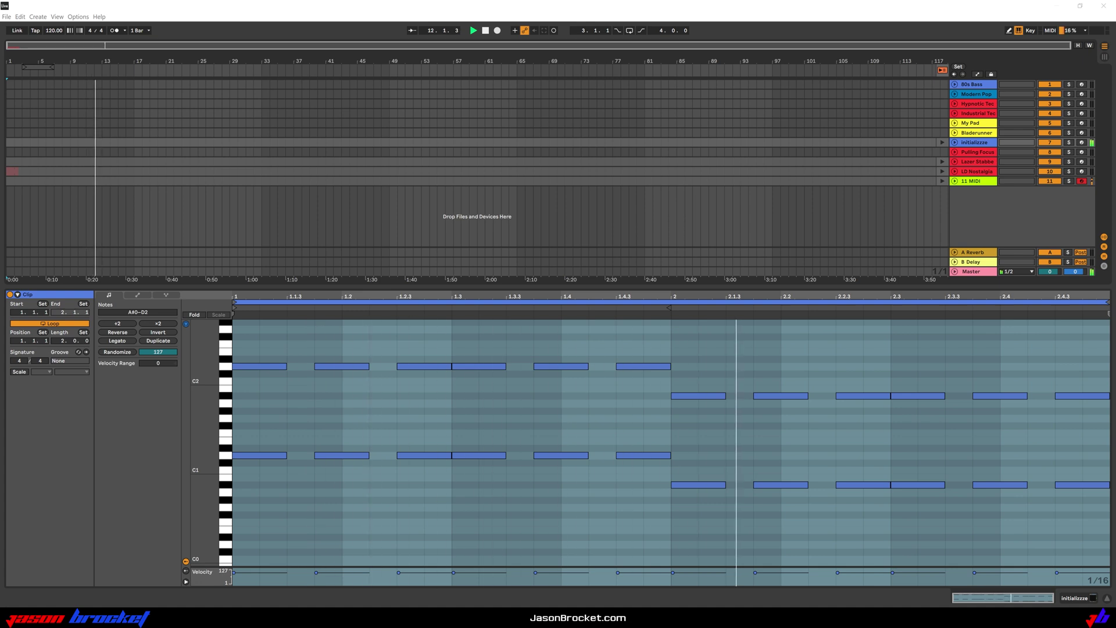
Stop the bass clip that is playing in Ableton Live.
key(space)
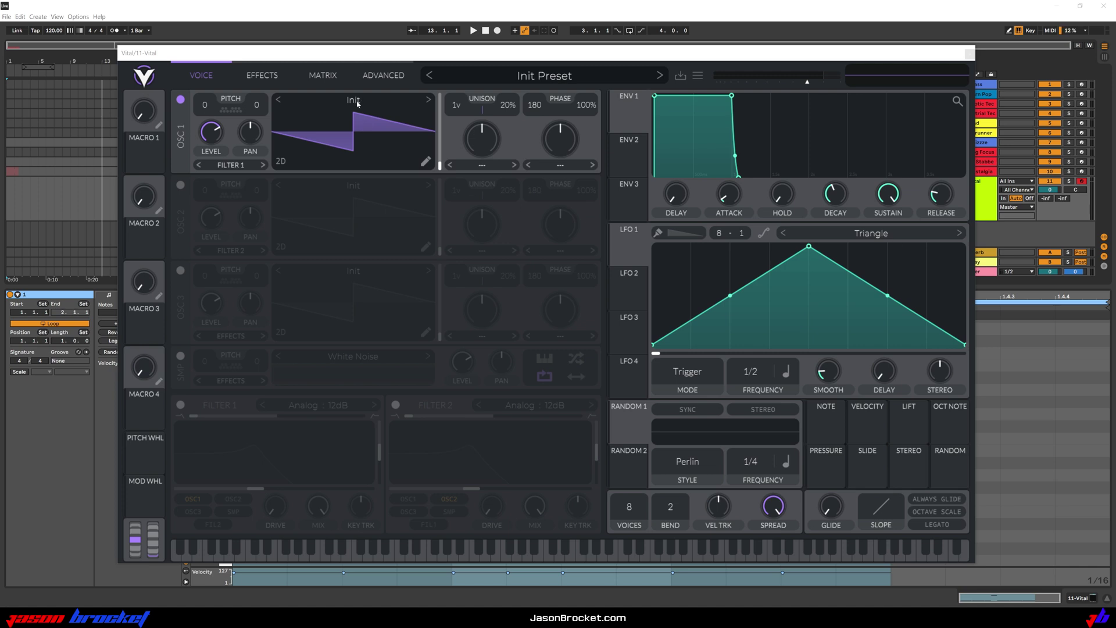
Give Oscillator 1 six unison voices with 27% unison detune.
click(368, 57)
key(space)
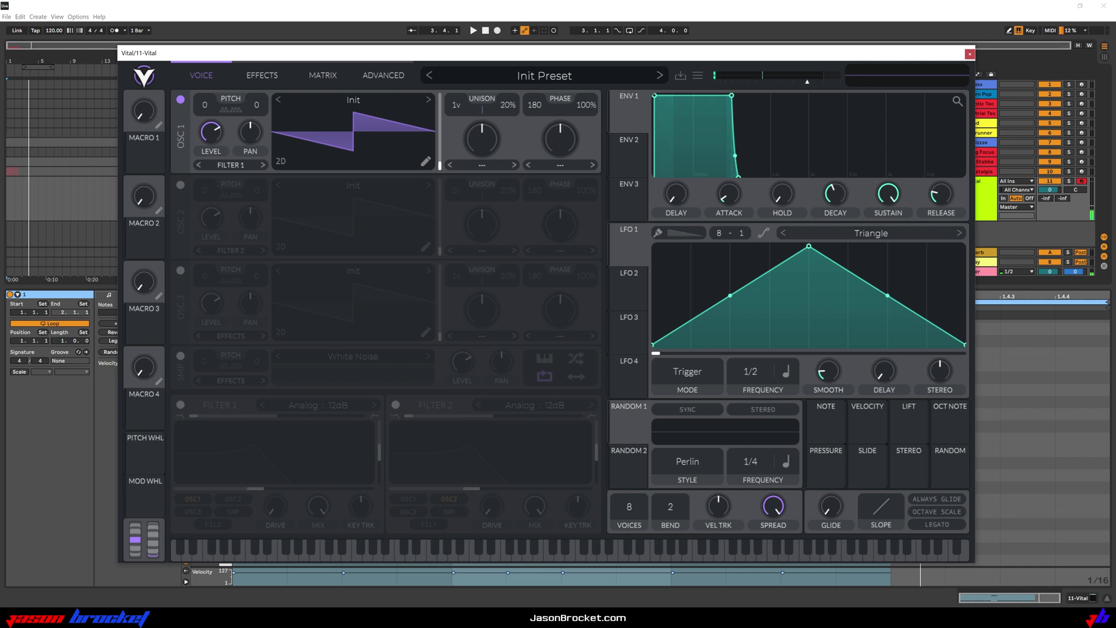
click(970, 54)
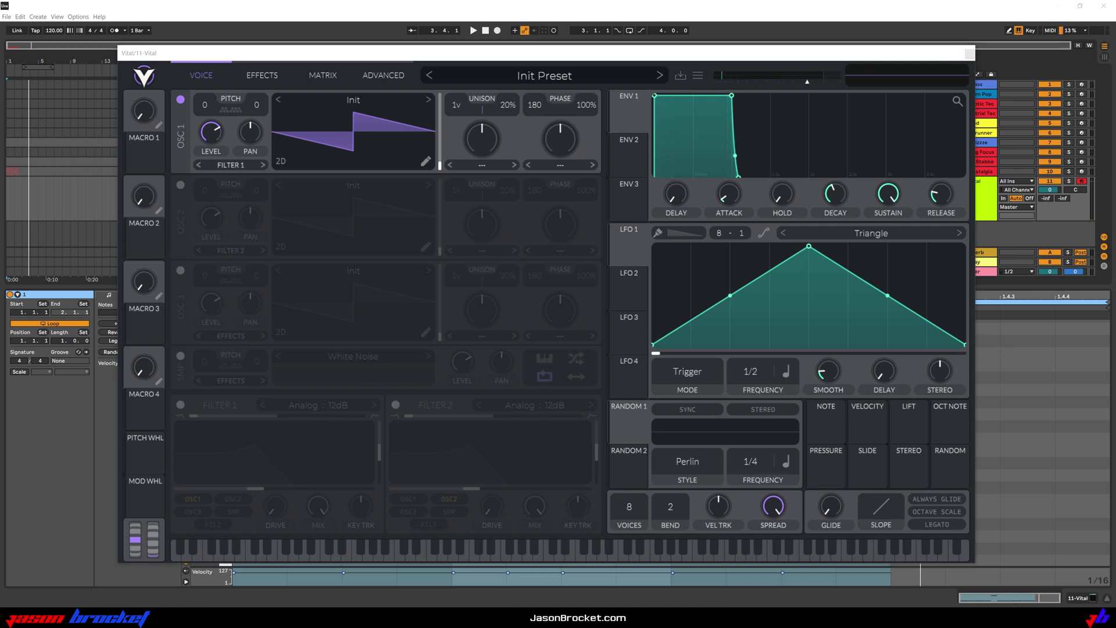
click(458, 100)
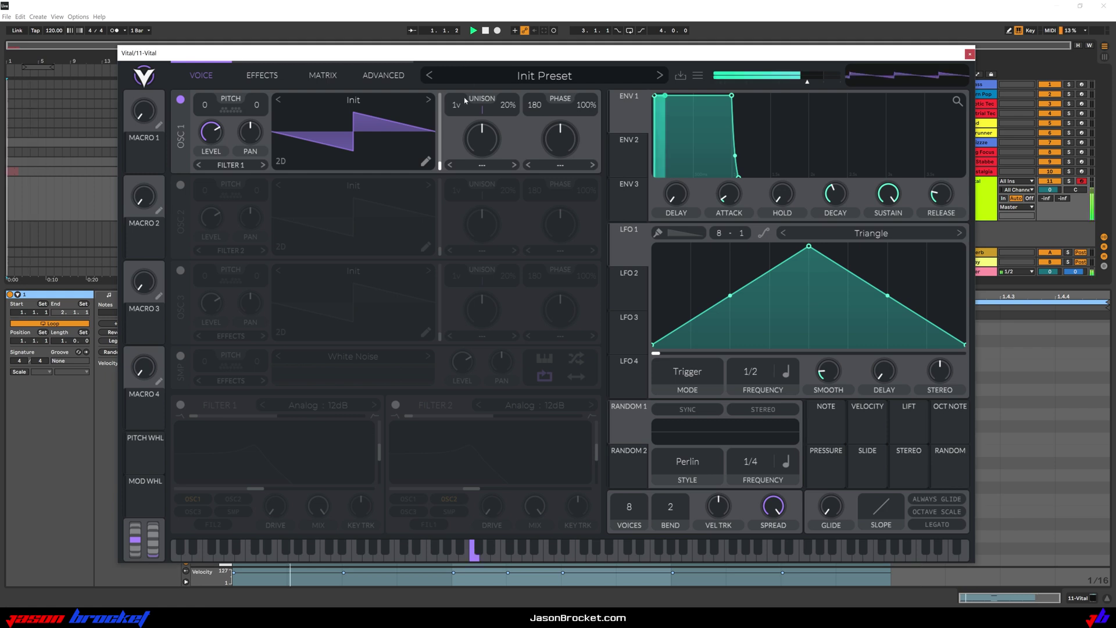
key(space)
drag(455, 103, 461, 82)
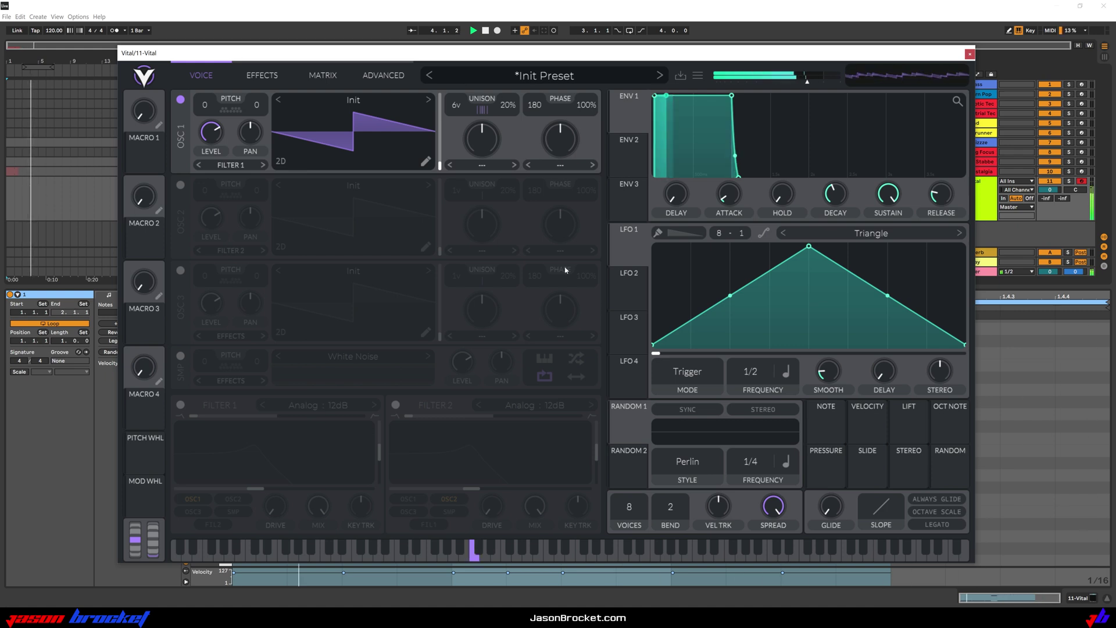
key(space)
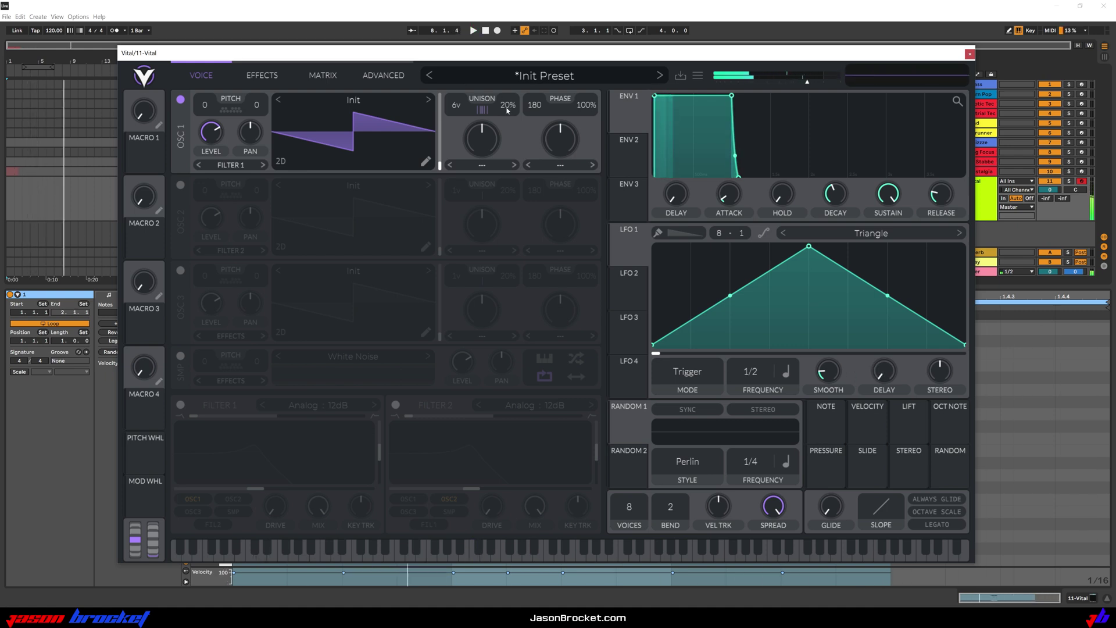
drag(508, 110, 508, 108)
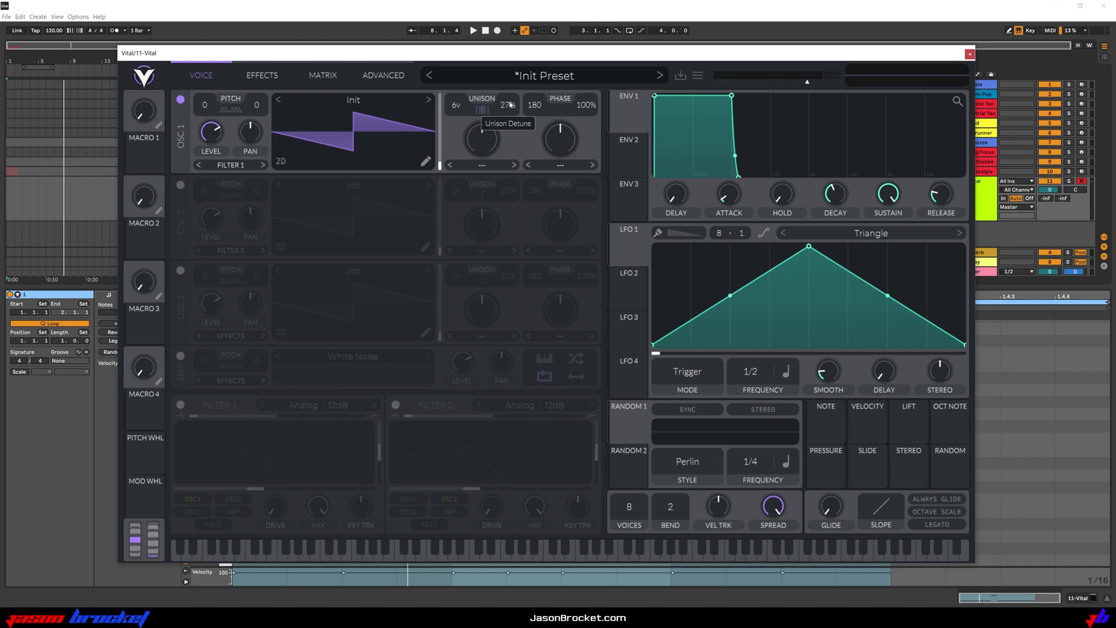
key(space)
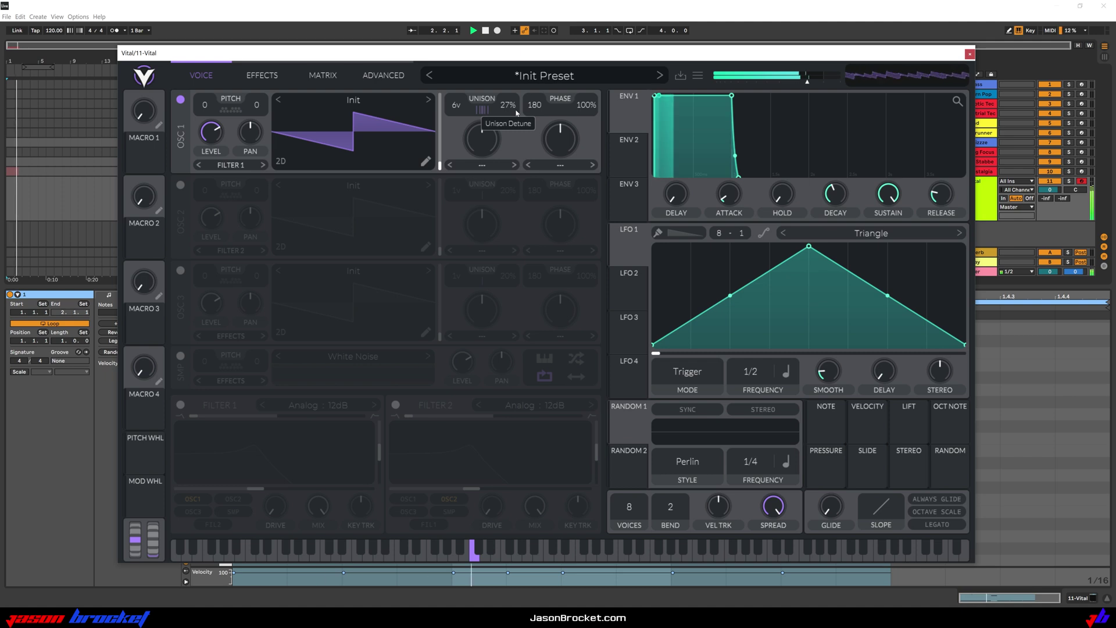
Shorten Envelope 1's hold so notes cut off quickly.
key(space)
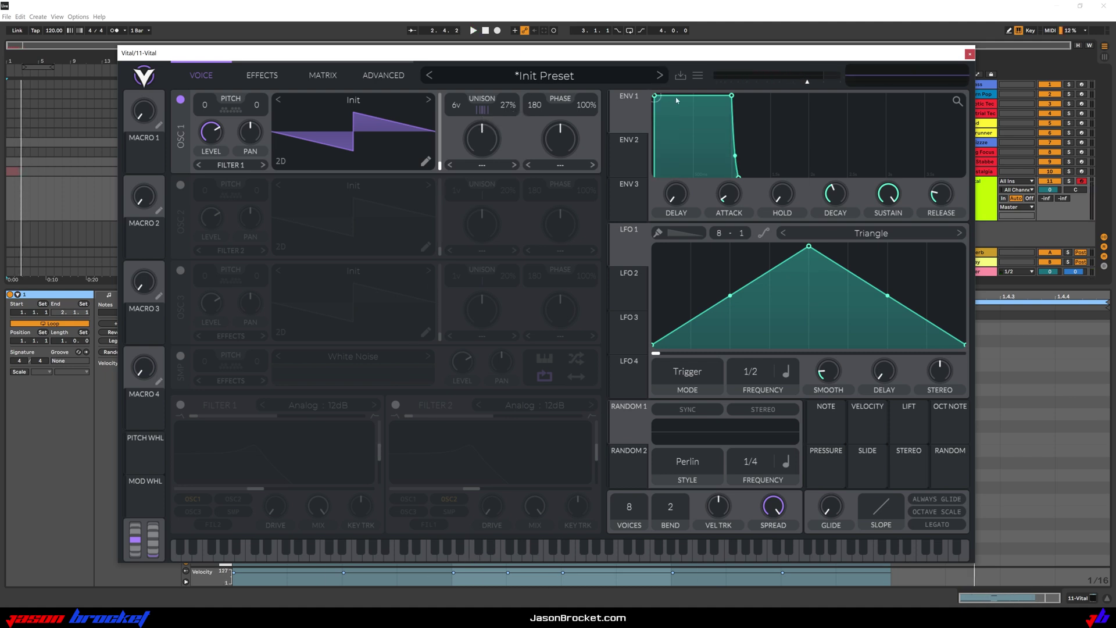
key(space)
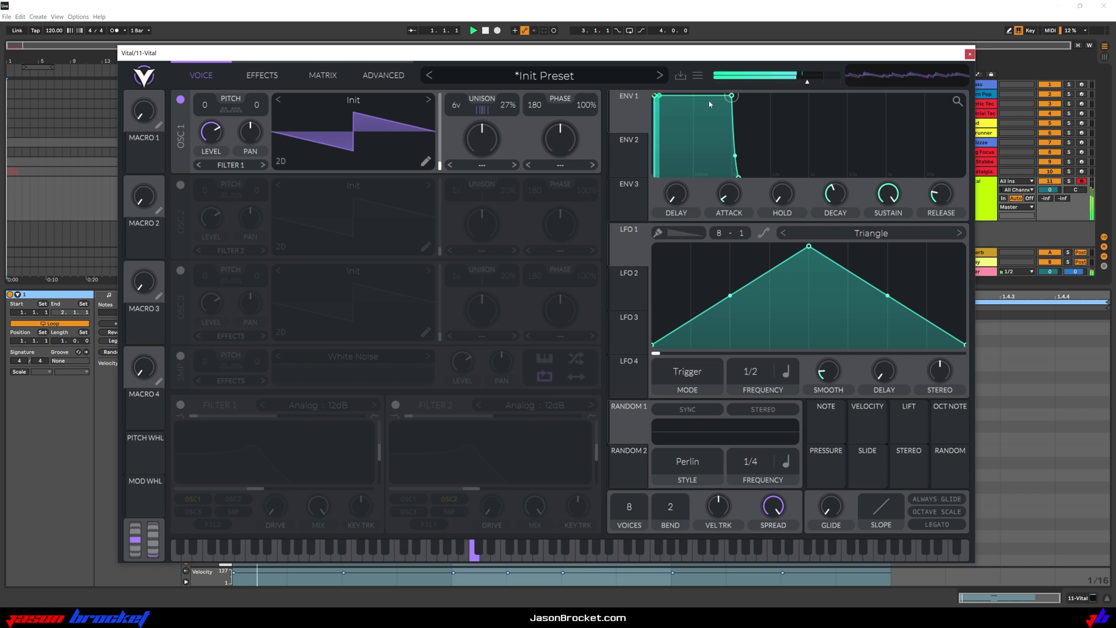
drag(731, 95, 671, 96)
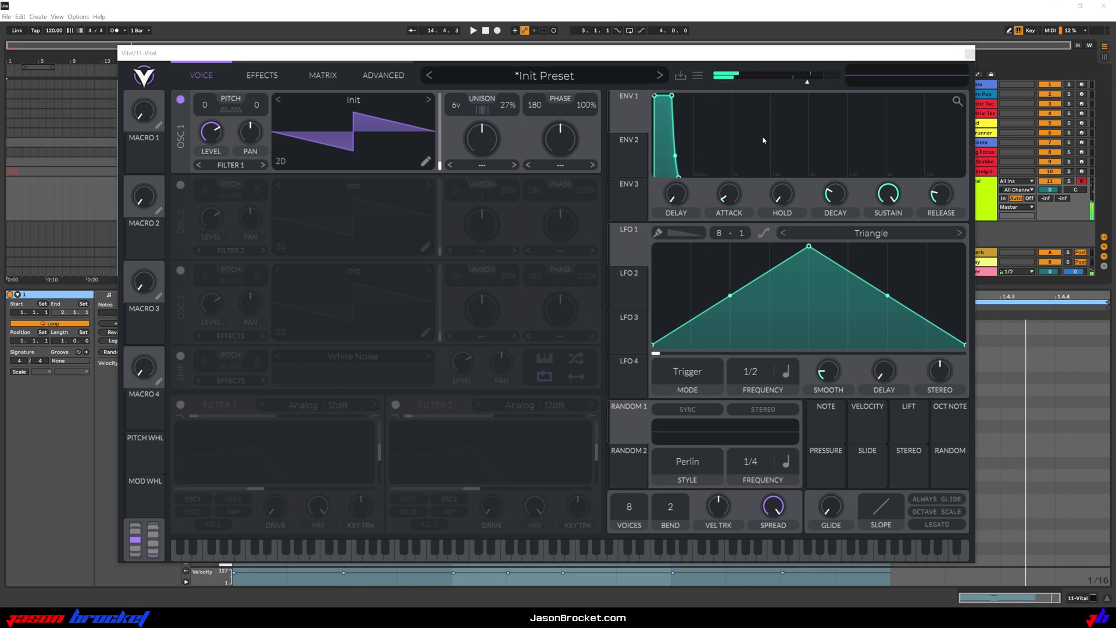
Enable Oscillator 2, compare it on and off during playback, and pull its unison detune down.
click(180, 185)
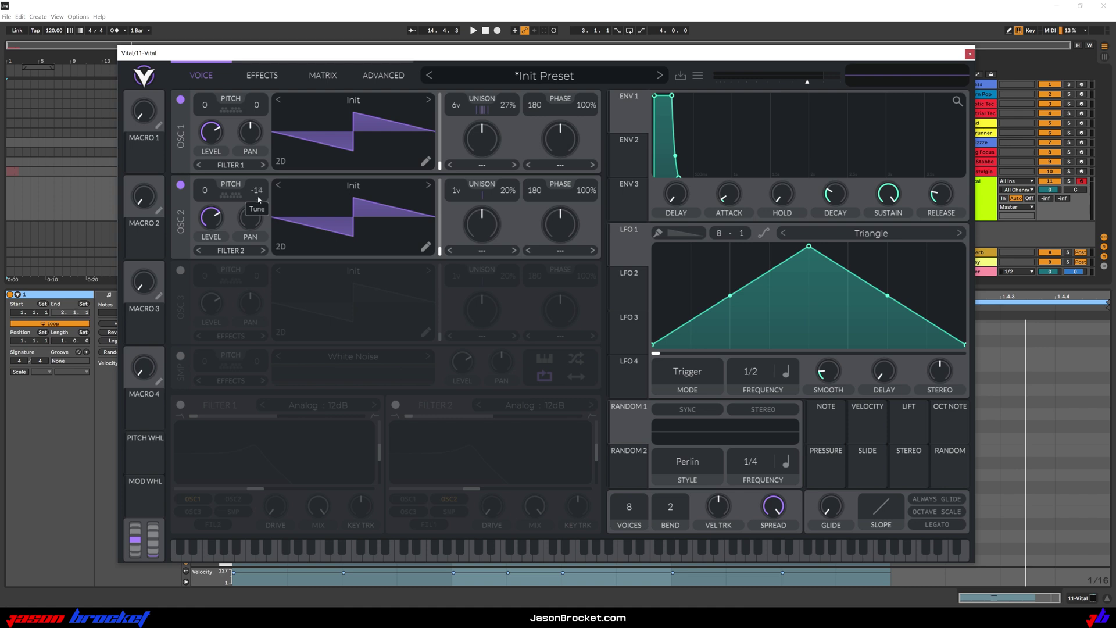
key(space)
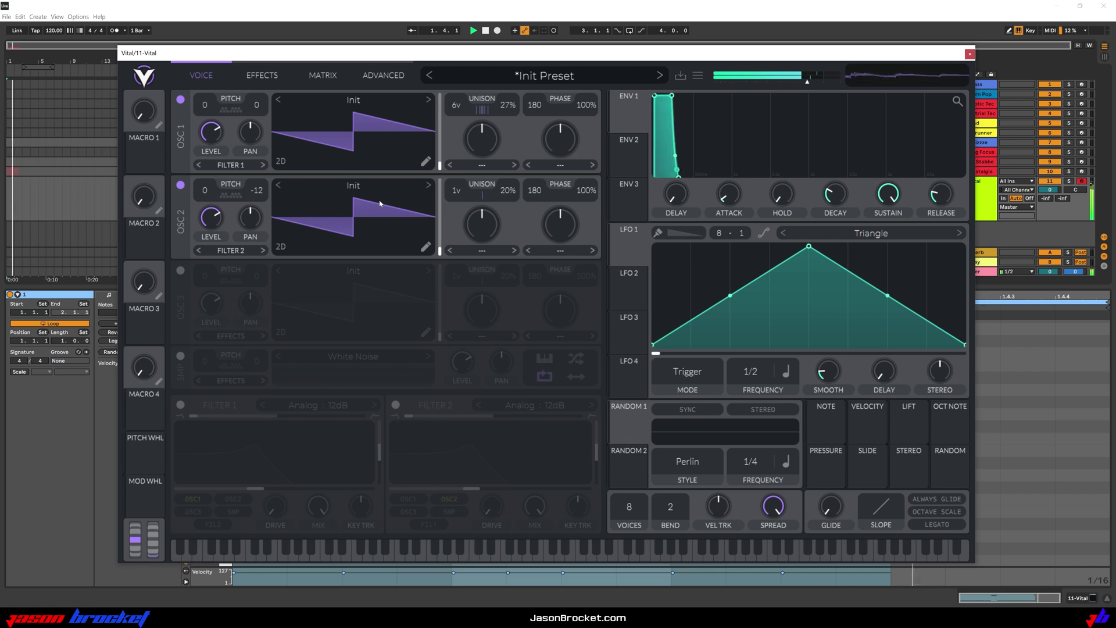
click(180, 185)
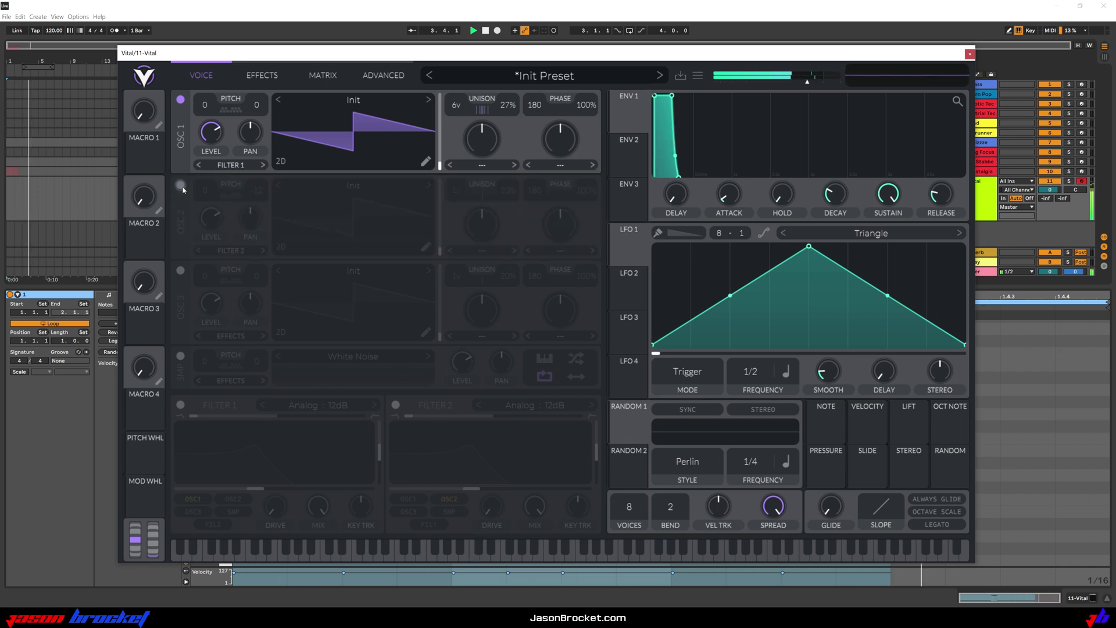
click(180, 185)
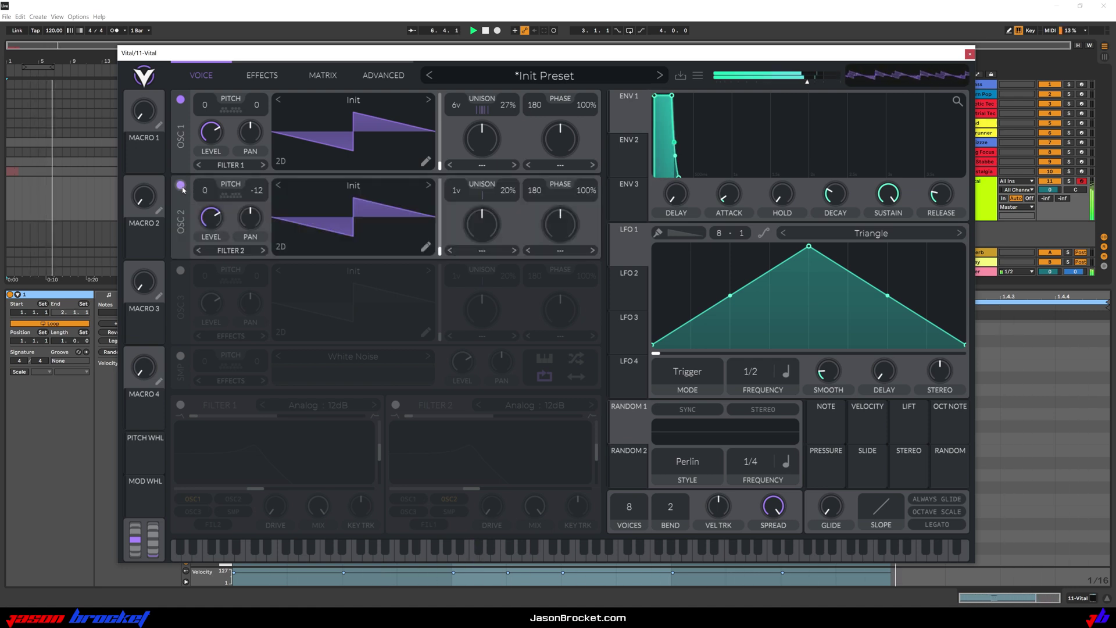
key(space)
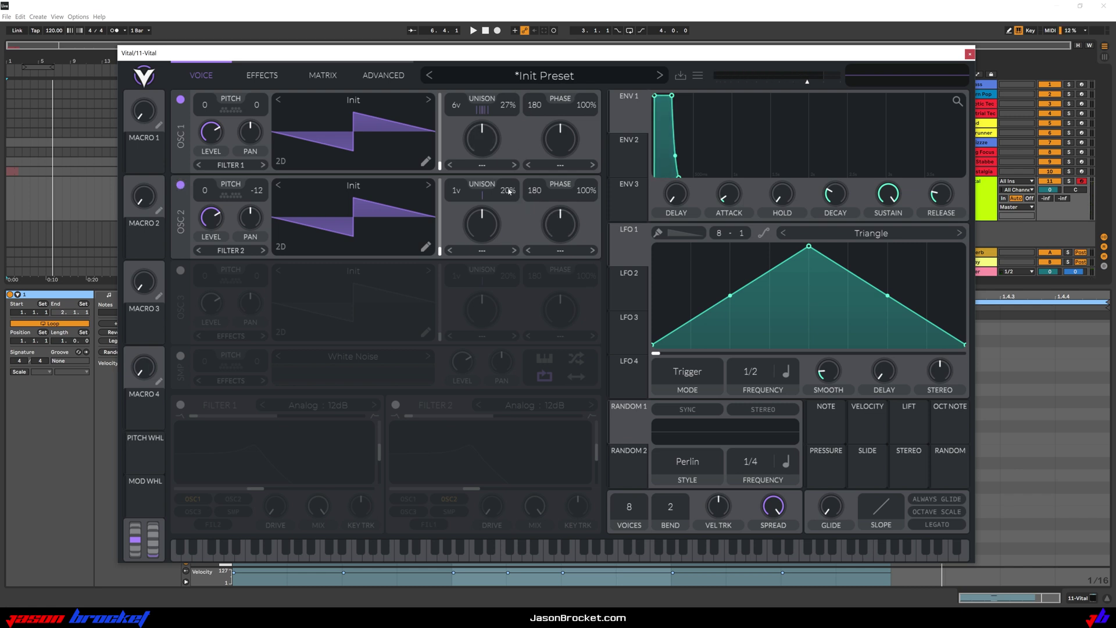
drag(508, 191, 518, 422)
Enable Oscillator 3 with the Basic Shapes wavetable, morphed to a square wave at frame 146.7.
click(180, 271)
click(356, 272)
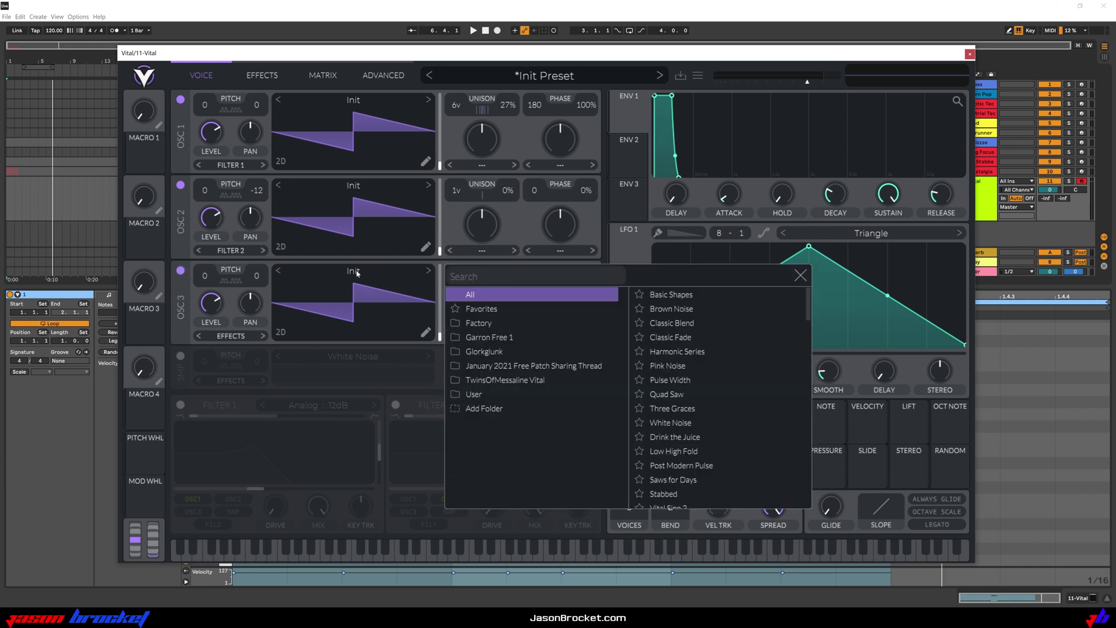
click(685, 295)
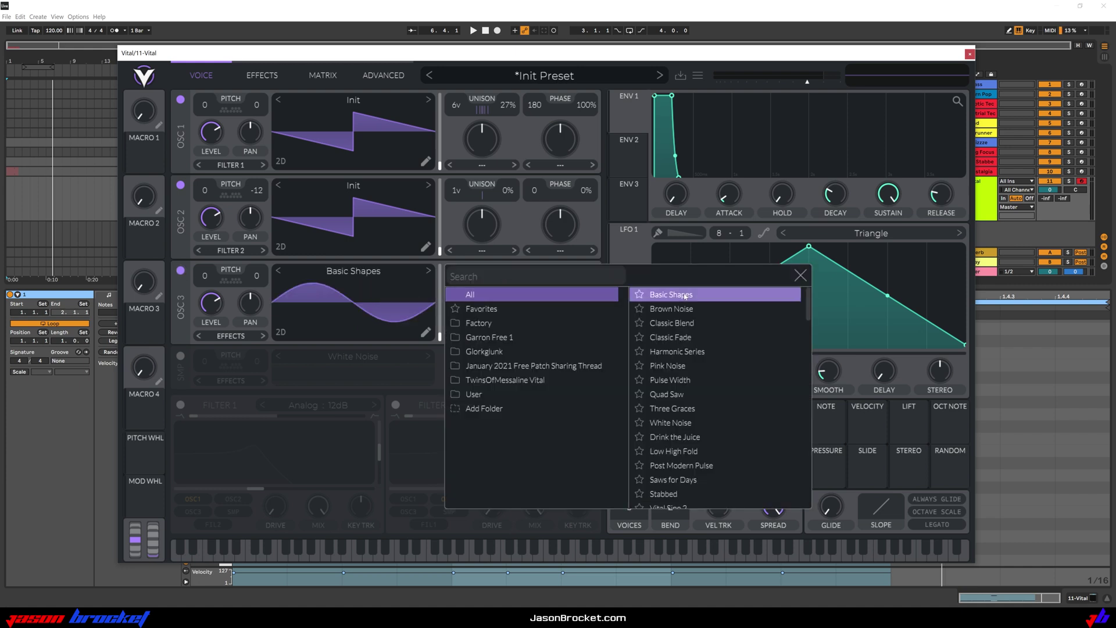
click(801, 276)
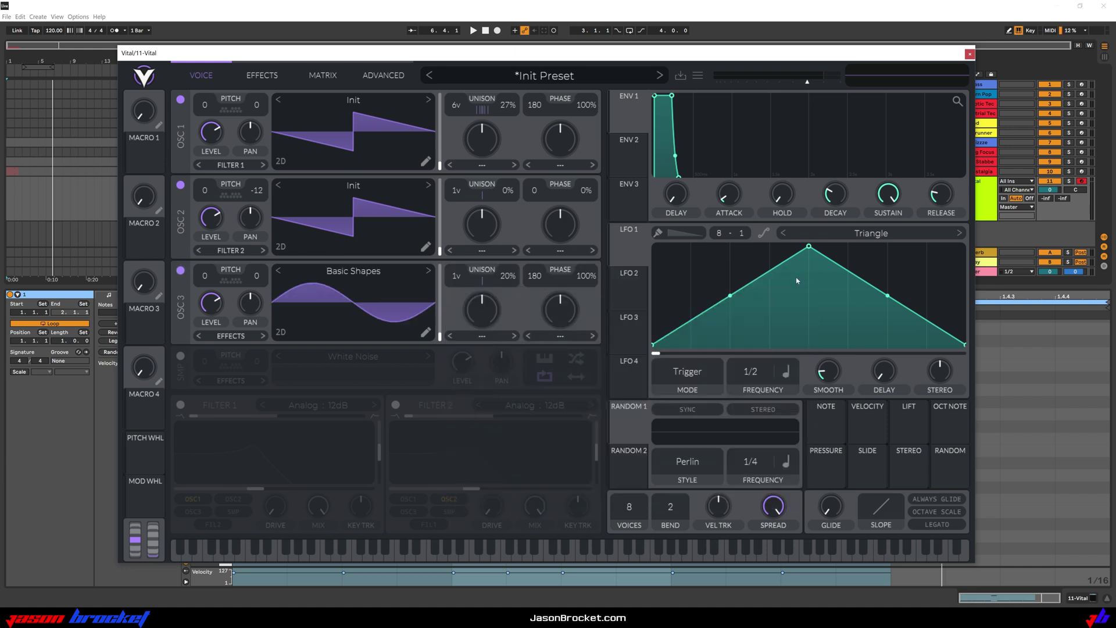
drag(440, 338, 437, 295)
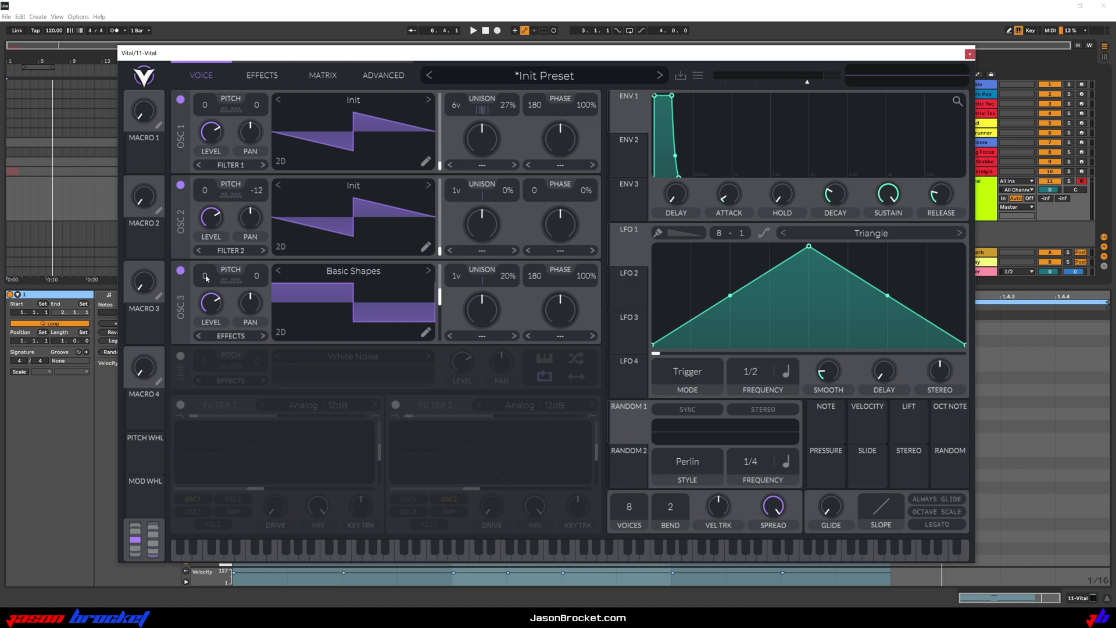
Transpose Oscillator 3 to -12 with five unison voices at 8% detune.
key(space)
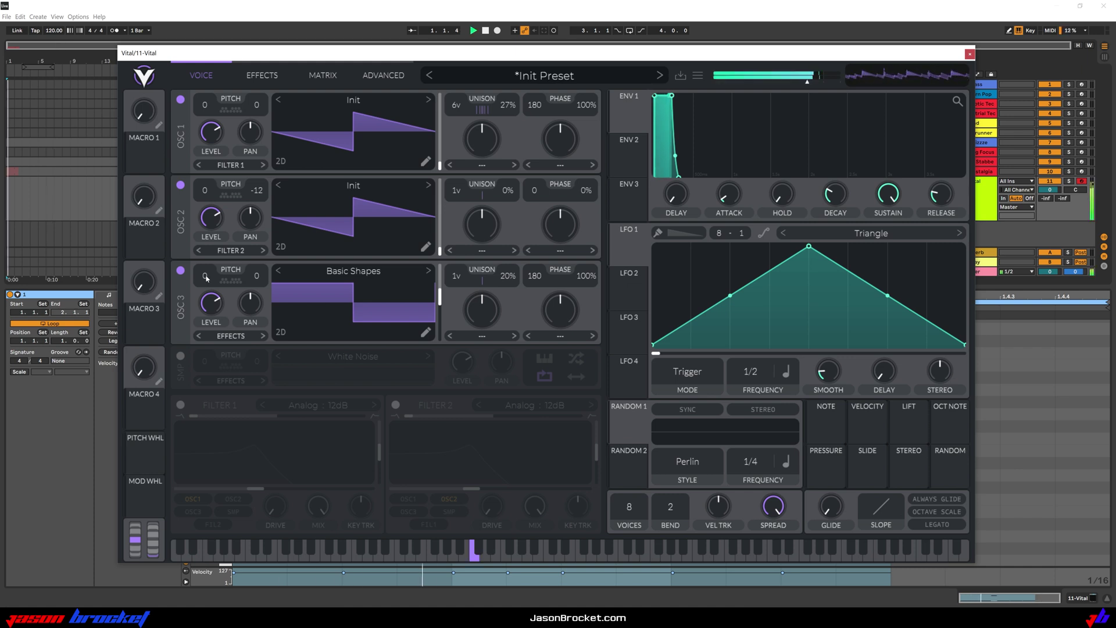
click(181, 270)
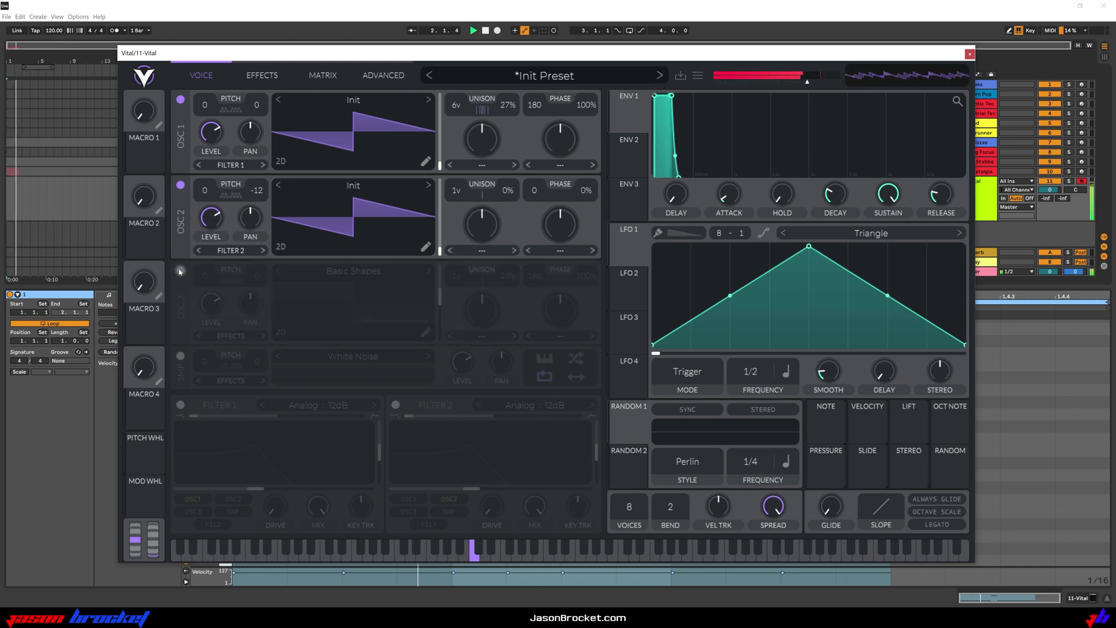
click(181, 271)
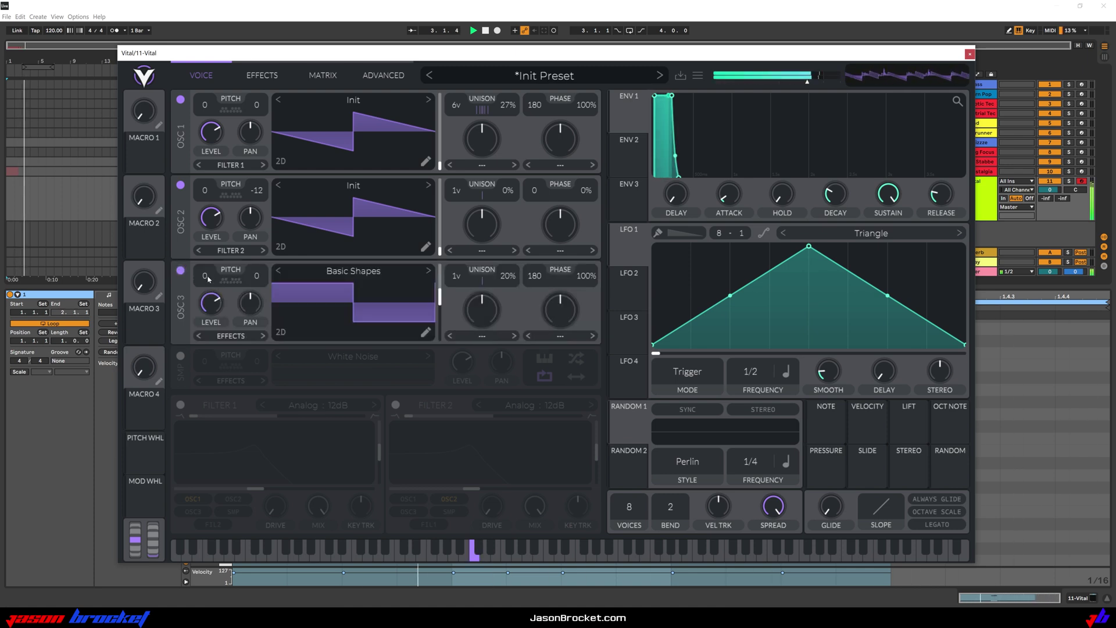
drag(217, 284, 212, 345)
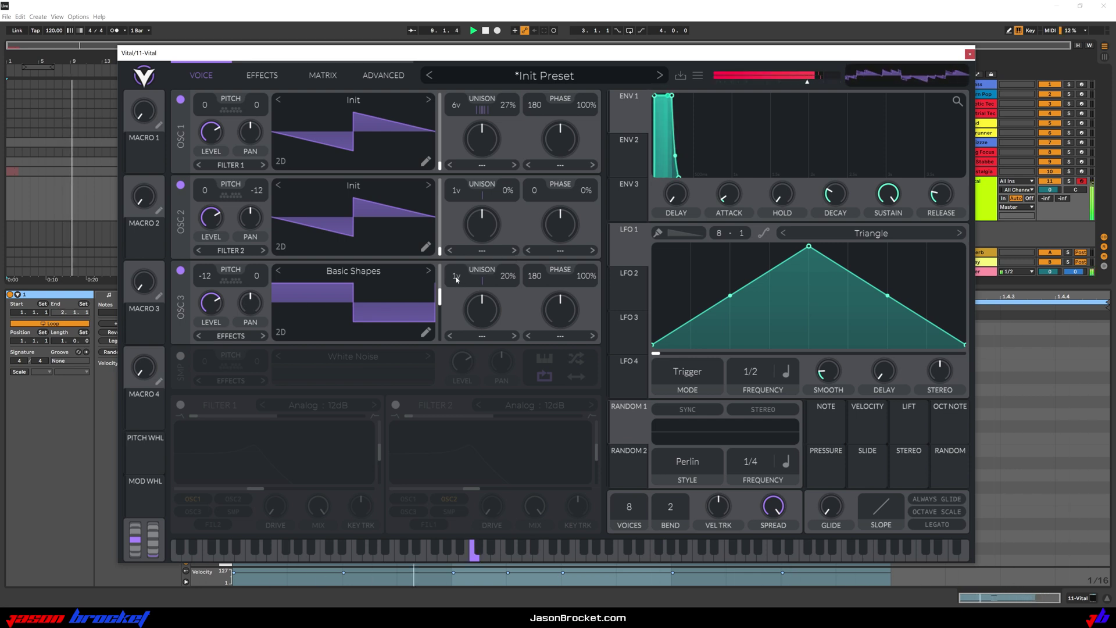
drag(456, 279, 460, 271)
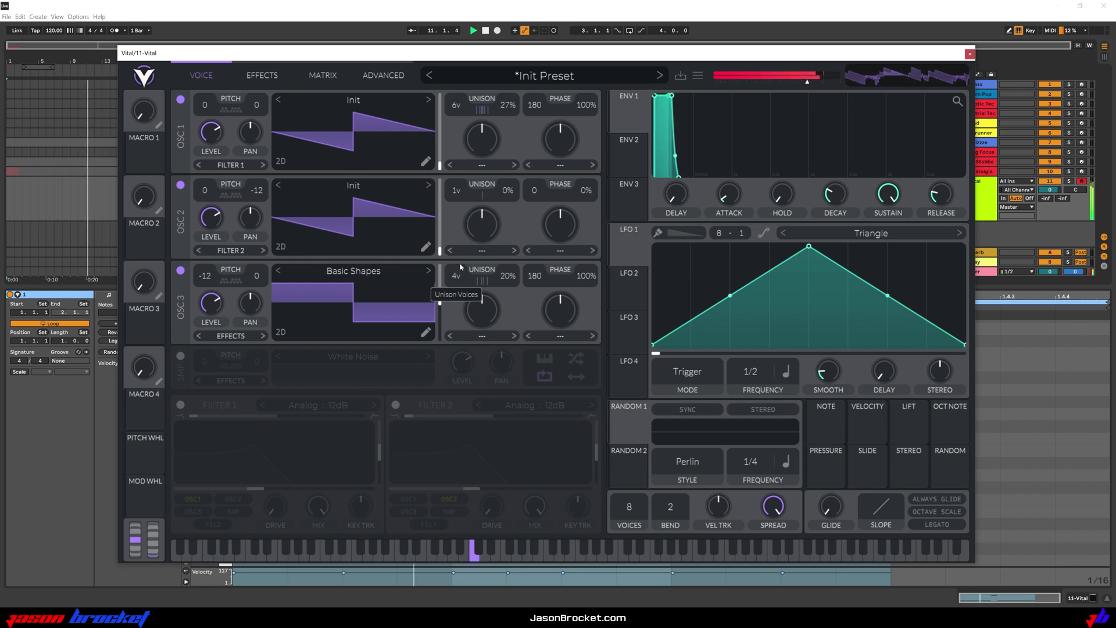
drag(460, 271, 461, 262)
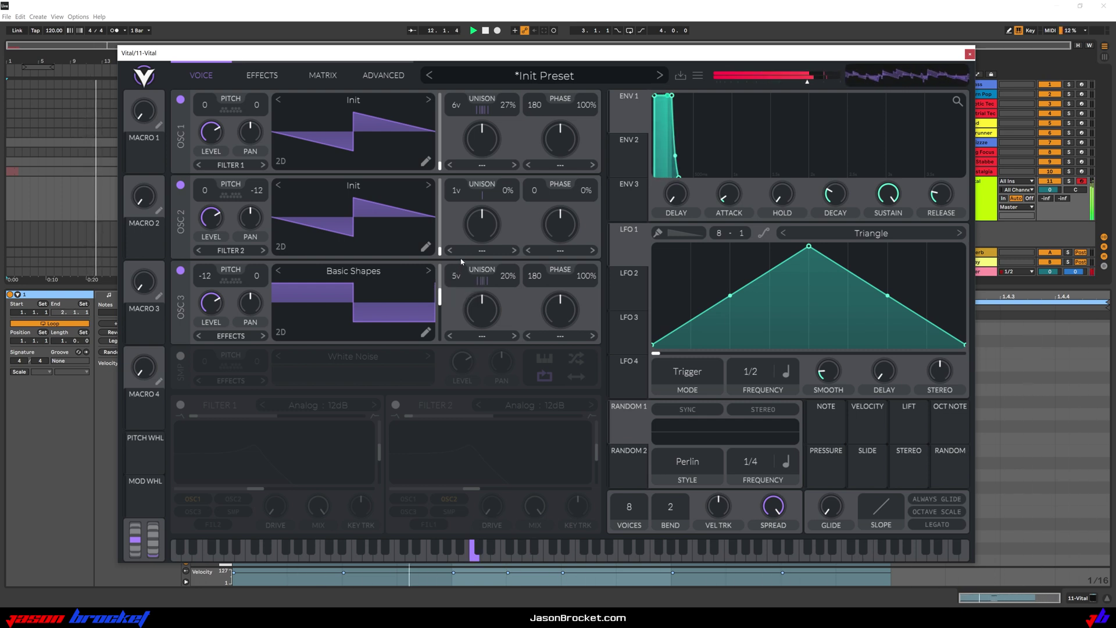
drag(512, 279, 511, 297)
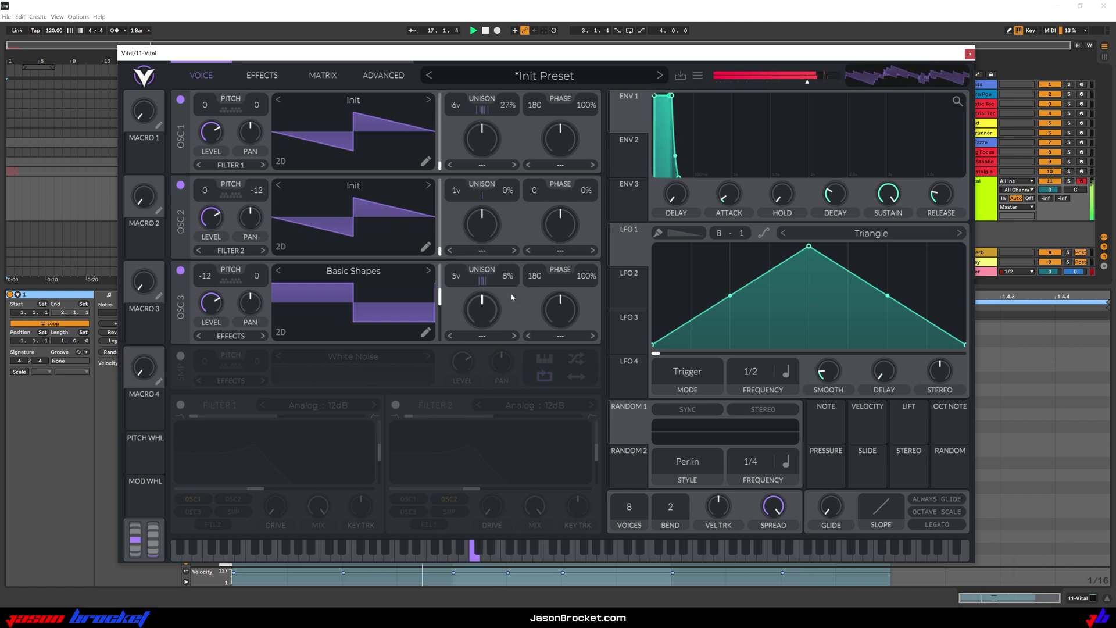
Set Oscillator 3's phase and phase randomization to 0.
key(space)
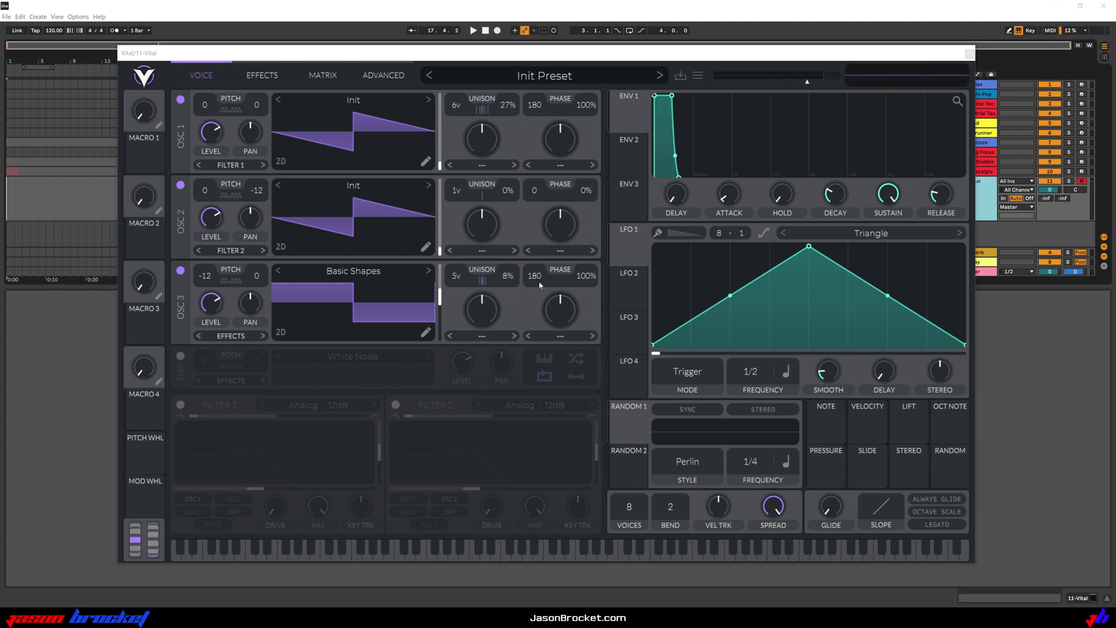
drag(534, 276, 544, 348)
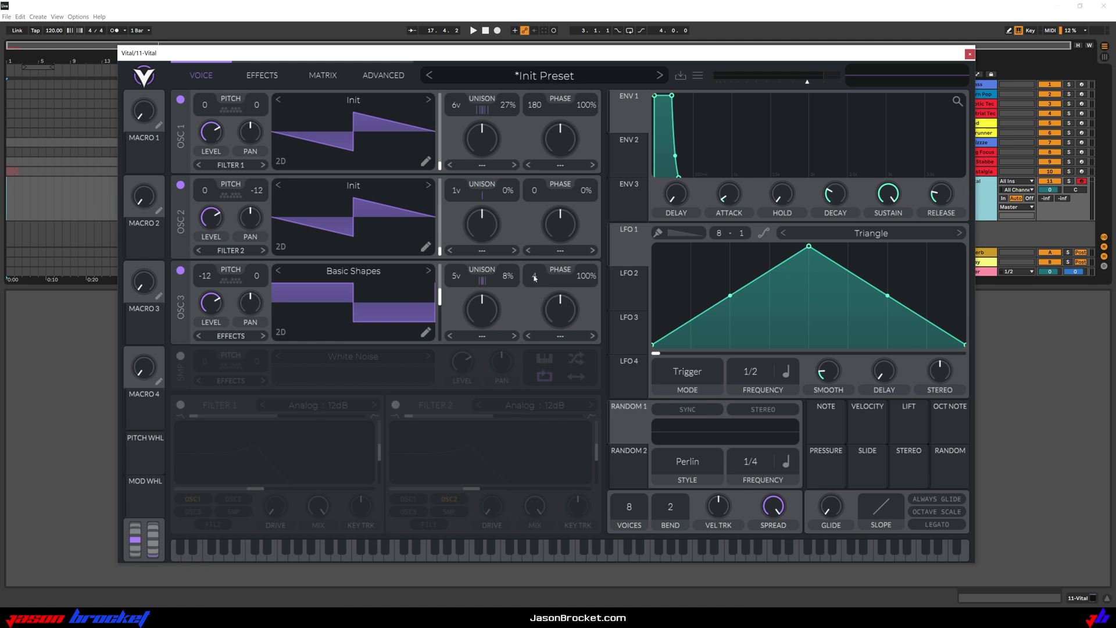
drag(592, 284, 589, 301)
Switch on Filter 1 and set its model to Dirty: Notch Blend.
click(180, 405)
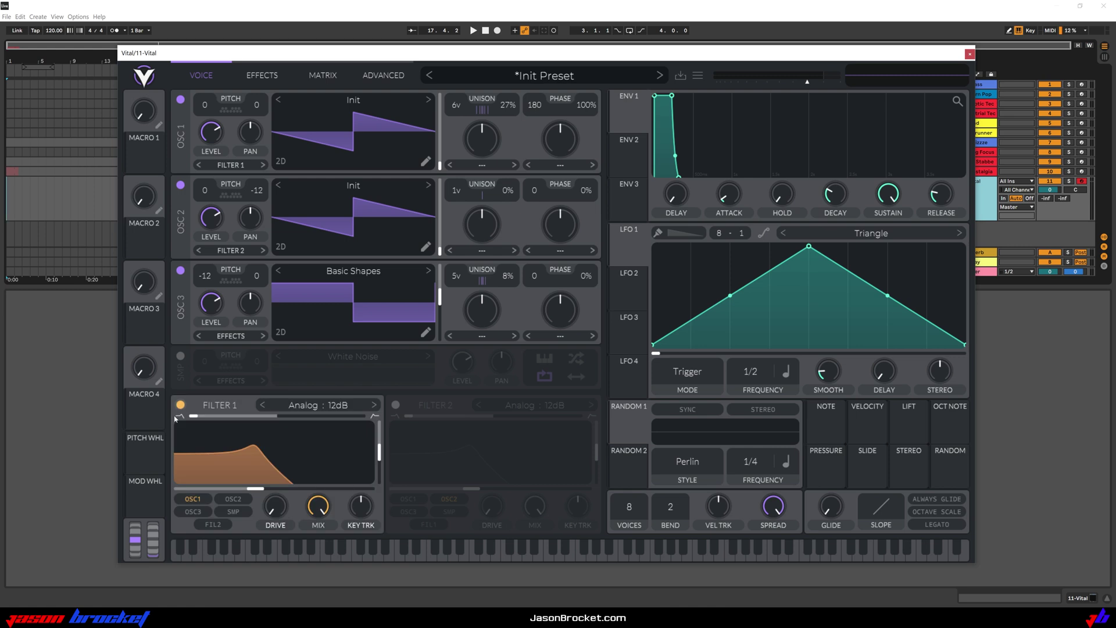
click(315, 406)
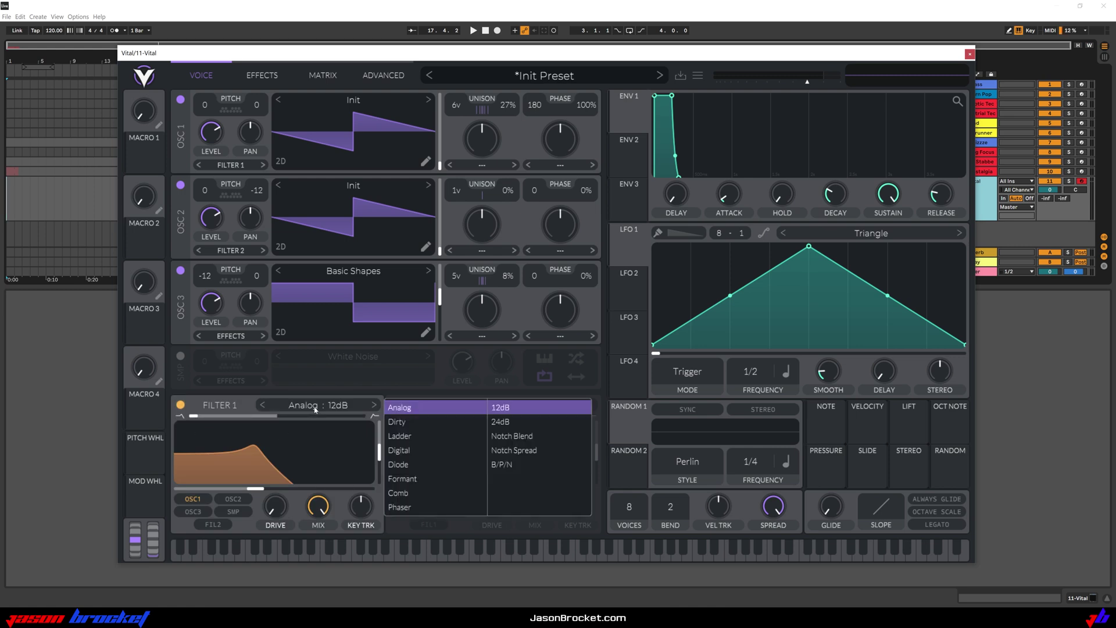
click(407, 428)
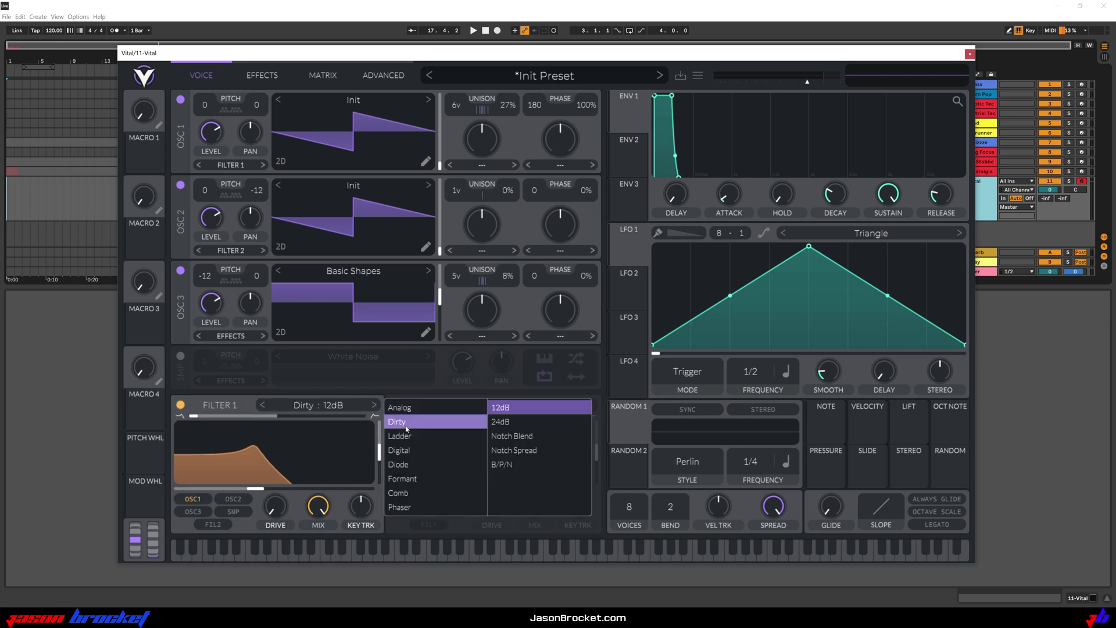
click(512, 436)
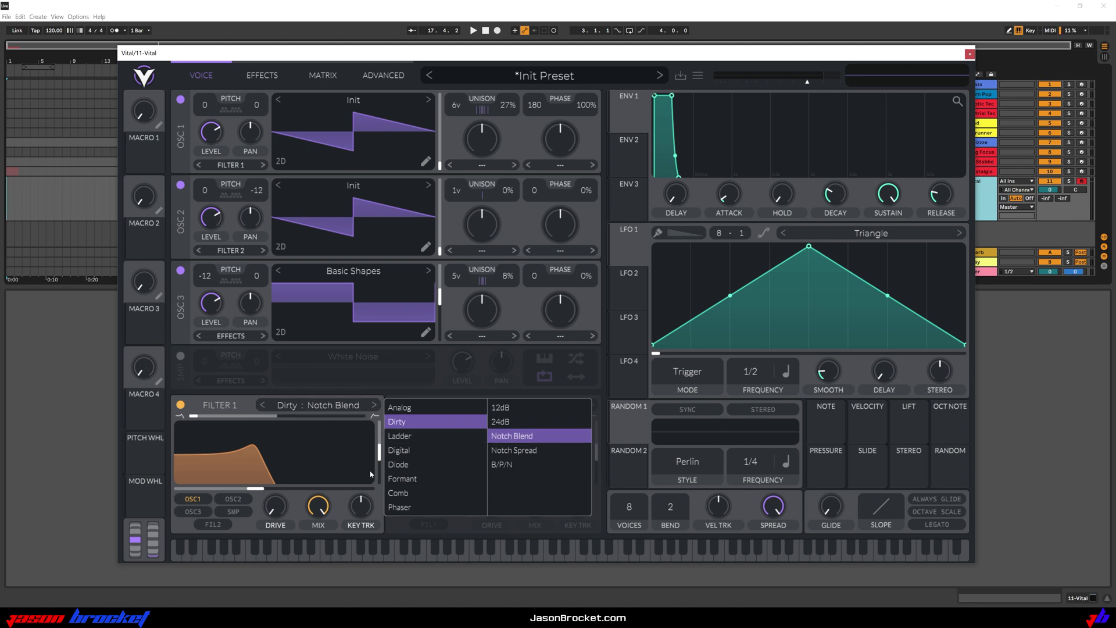
key(space)
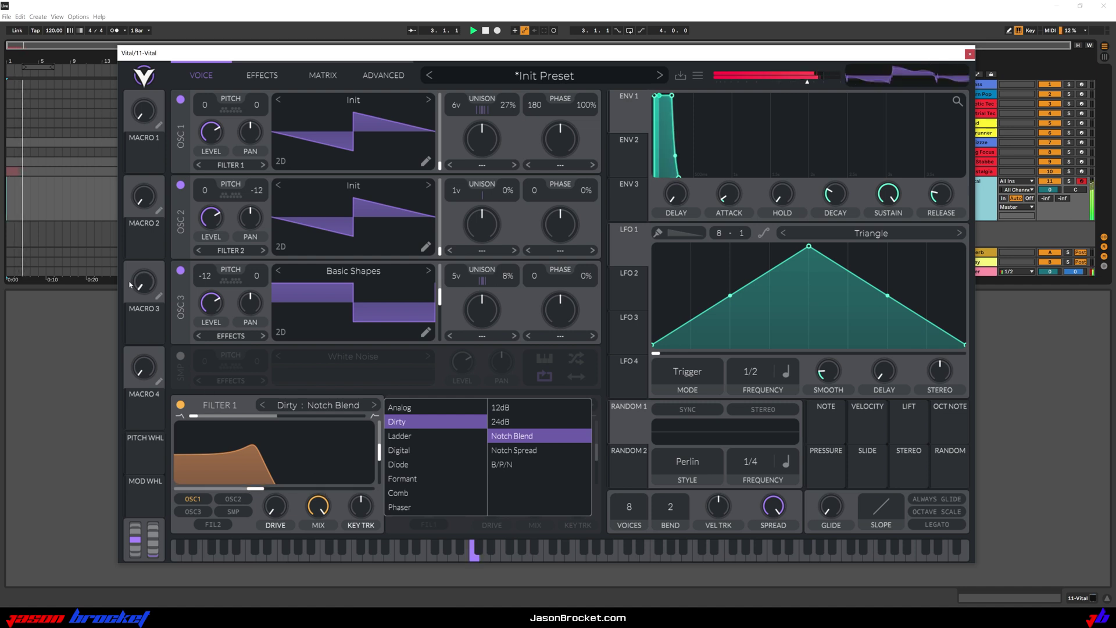
Mute Oscillators 2 and 3, then toggle Filter 1 to compare Osc 1 filtered and dry.
click(185, 273)
click(181, 271)
click(180, 185)
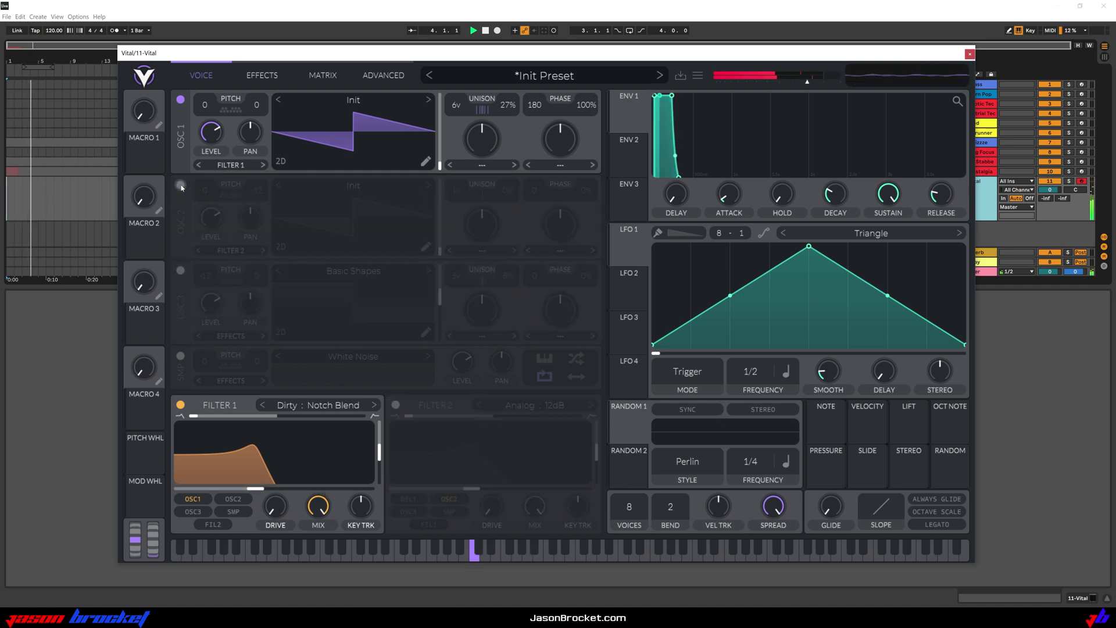
click(181, 405)
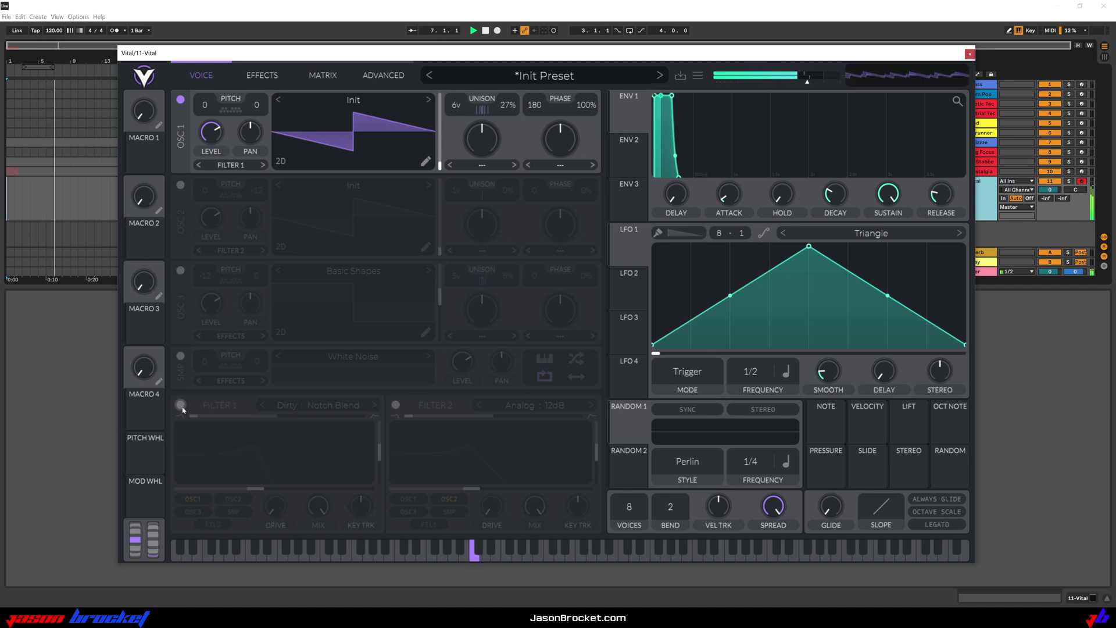
click(181, 405)
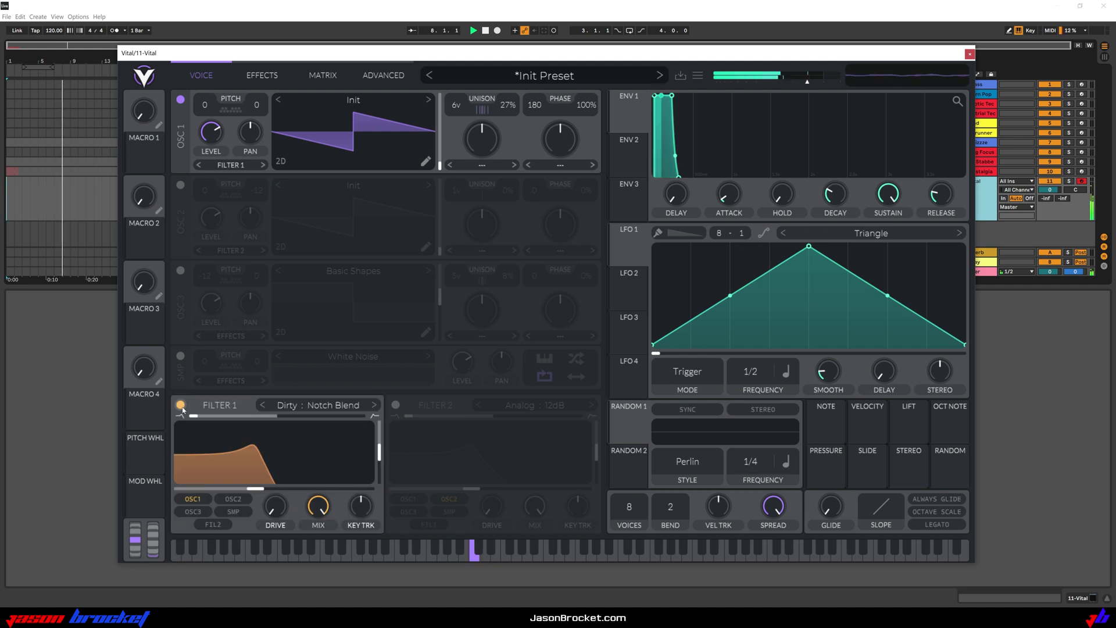
click(181, 407)
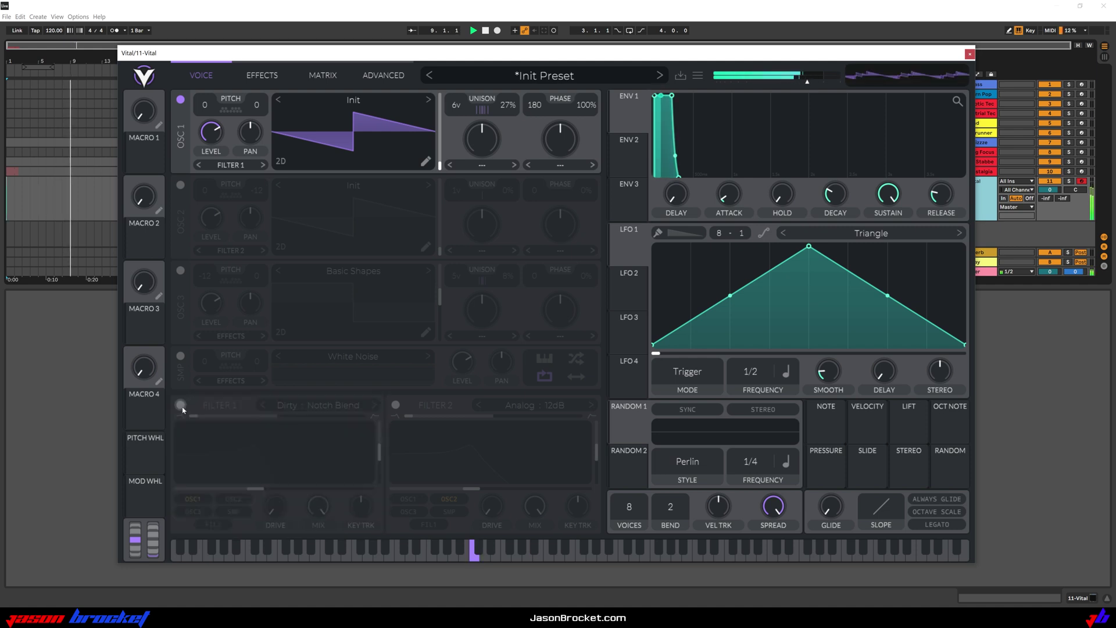
Re-enable Filter 1, Osc 2 and Osc 3, and route Osc 2 and Osc 3 into Filter 1.
click(182, 407)
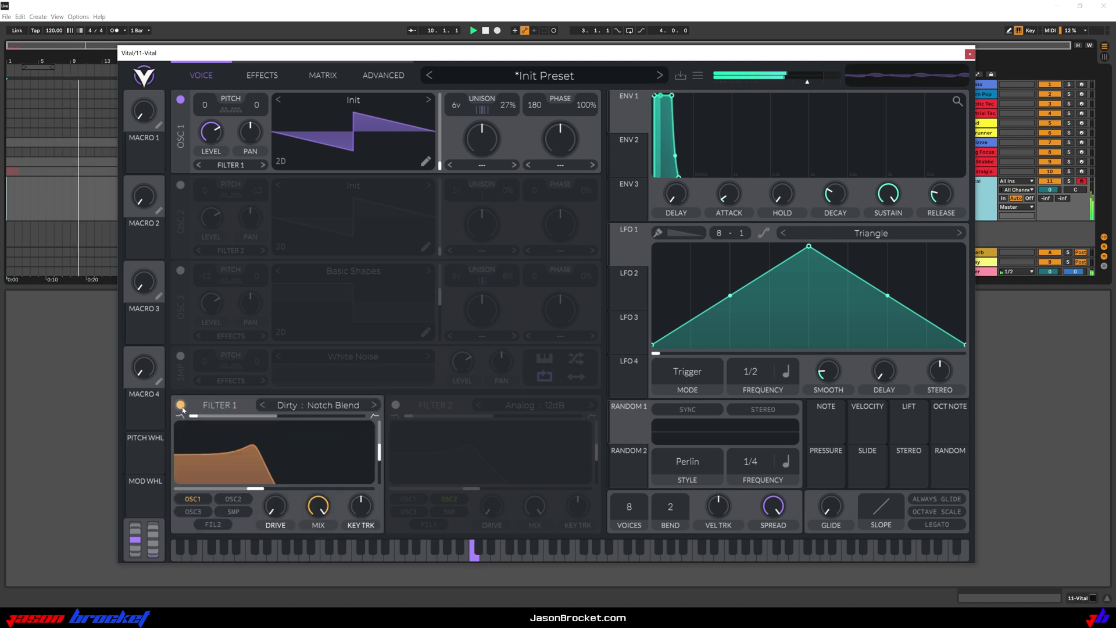
click(181, 185)
click(181, 271)
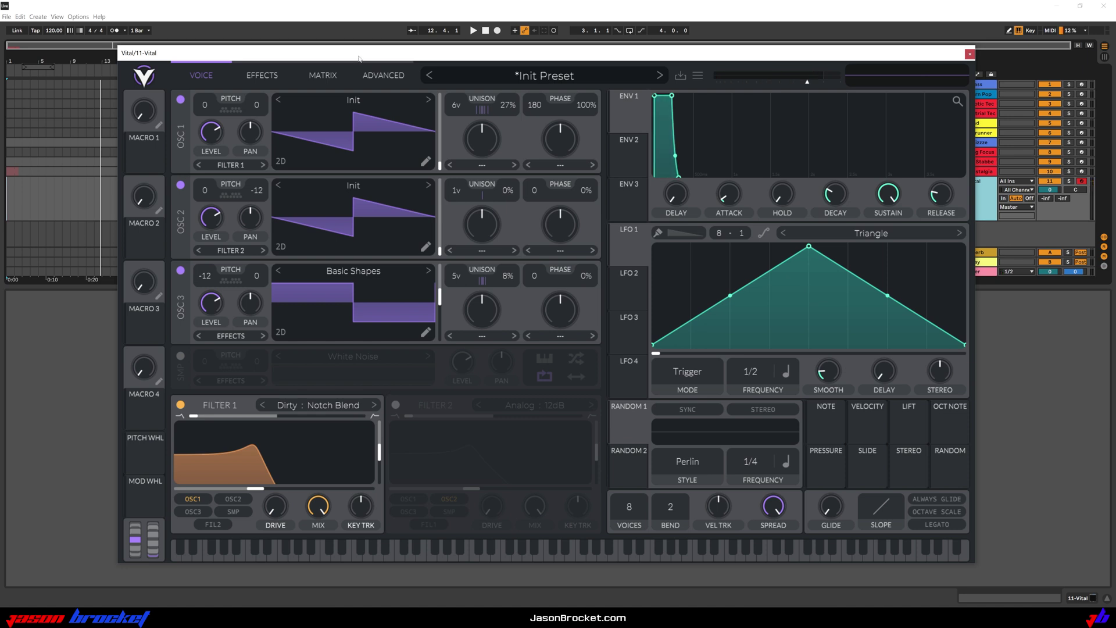
click(233, 251)
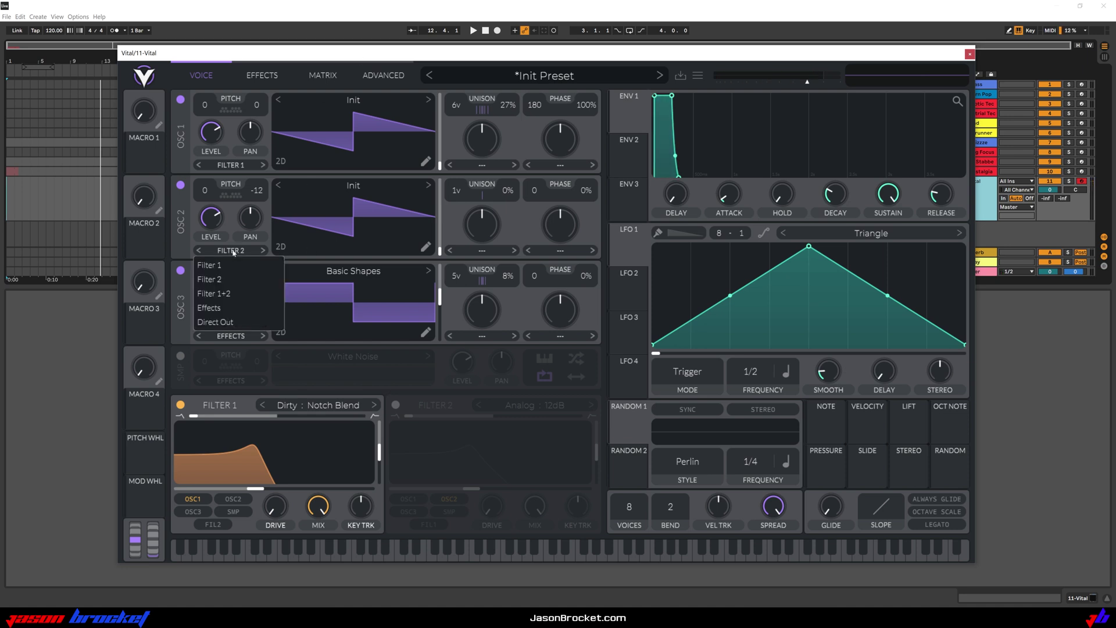
click(234, 268)
click(237, 337)
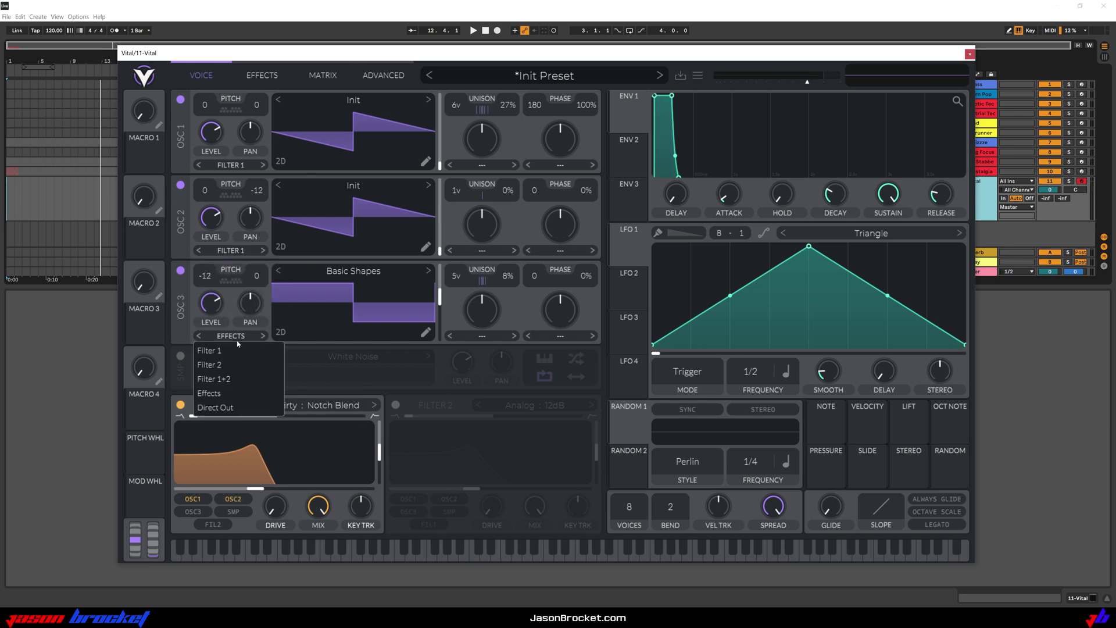
click(235, 347)
Adjust Filter 1's cutoff to around -3 semitones while the patch plays.
key(space)
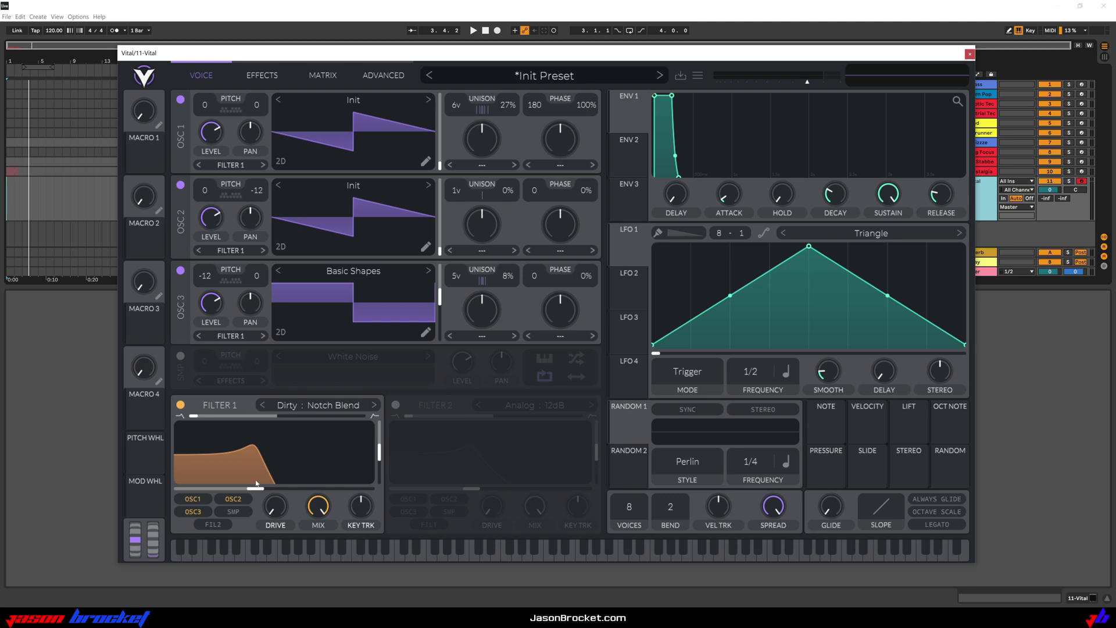
mouse_move(260, 489)
mouse_down()
mouse_move(360, 491)
mouse_move(250, 491)
mouse_up()
click(988, 385)
key(space)
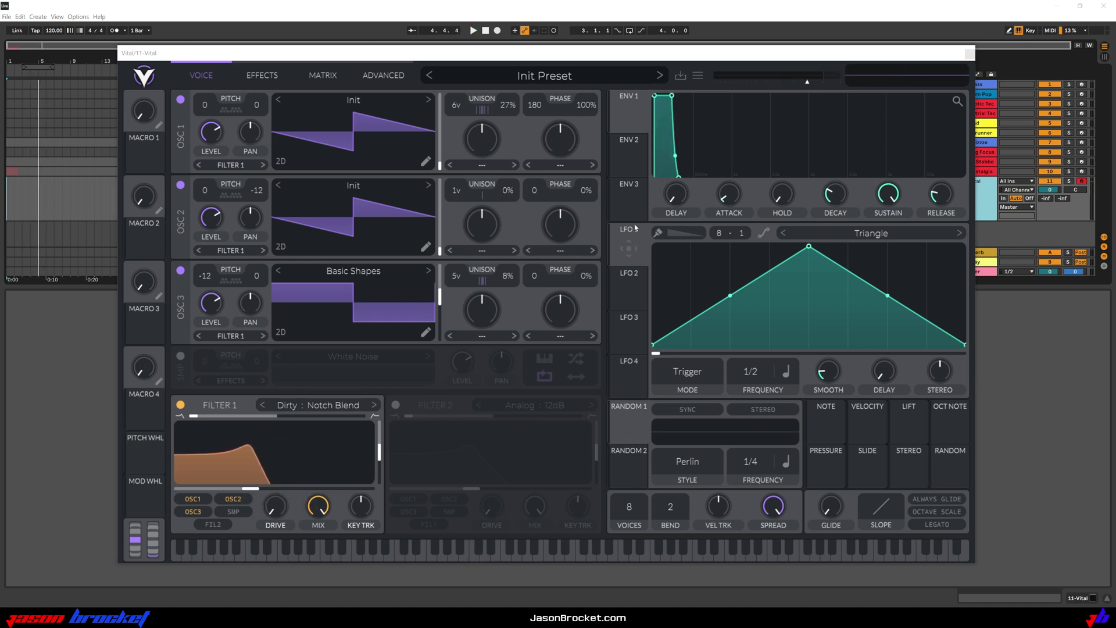
Drag Envelope 2's decay/sustain node for a short, plucky decay with low sustain.
click(631, 151)
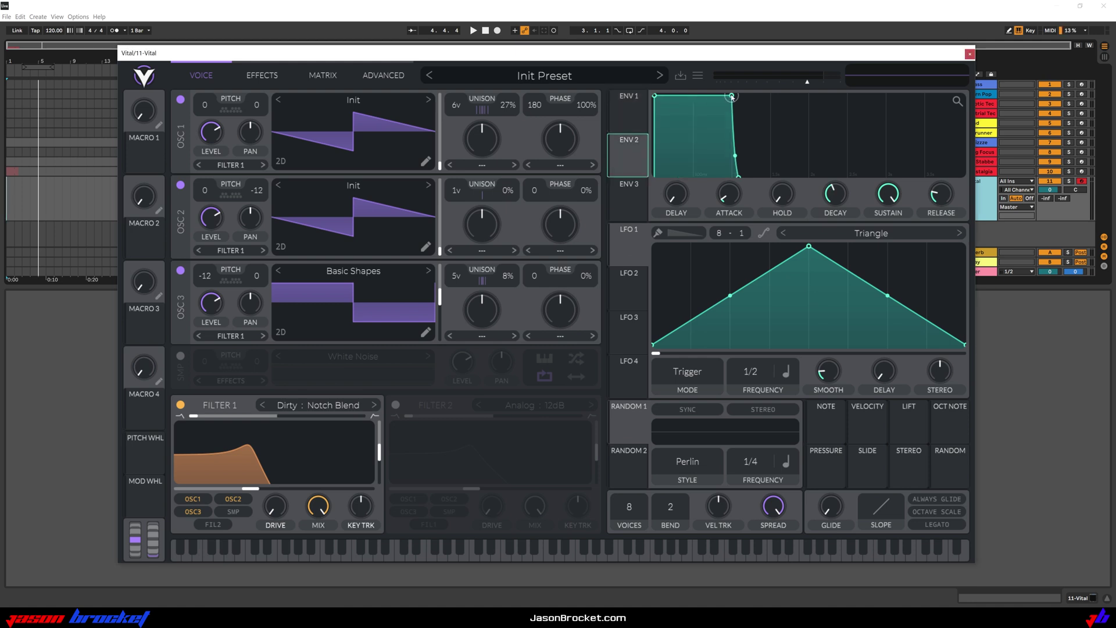
drag(732, 96, 667, 175)
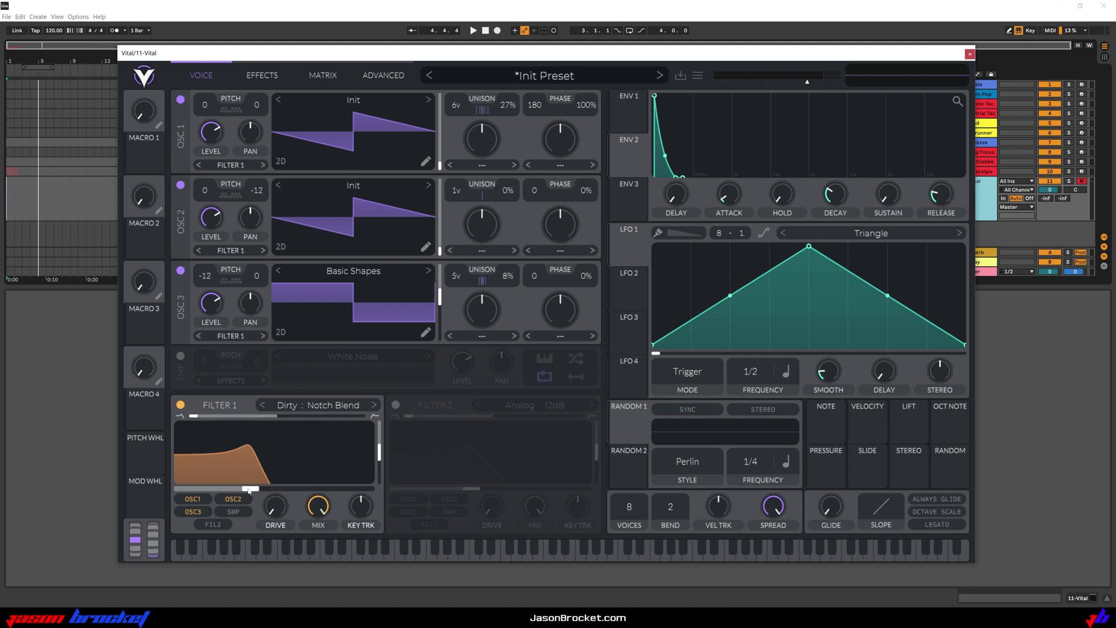
mouse_move(249, 490)
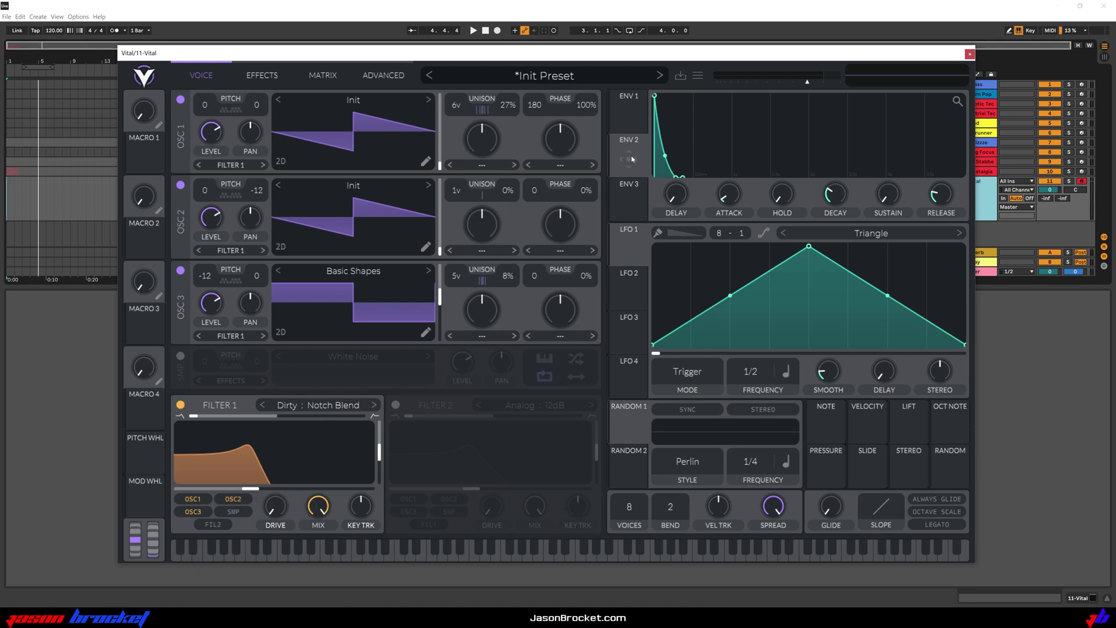
Route Envelope 2 to Filter 1's cutoff and increase the modulation amount.
drag(634, 168, 251, 487)
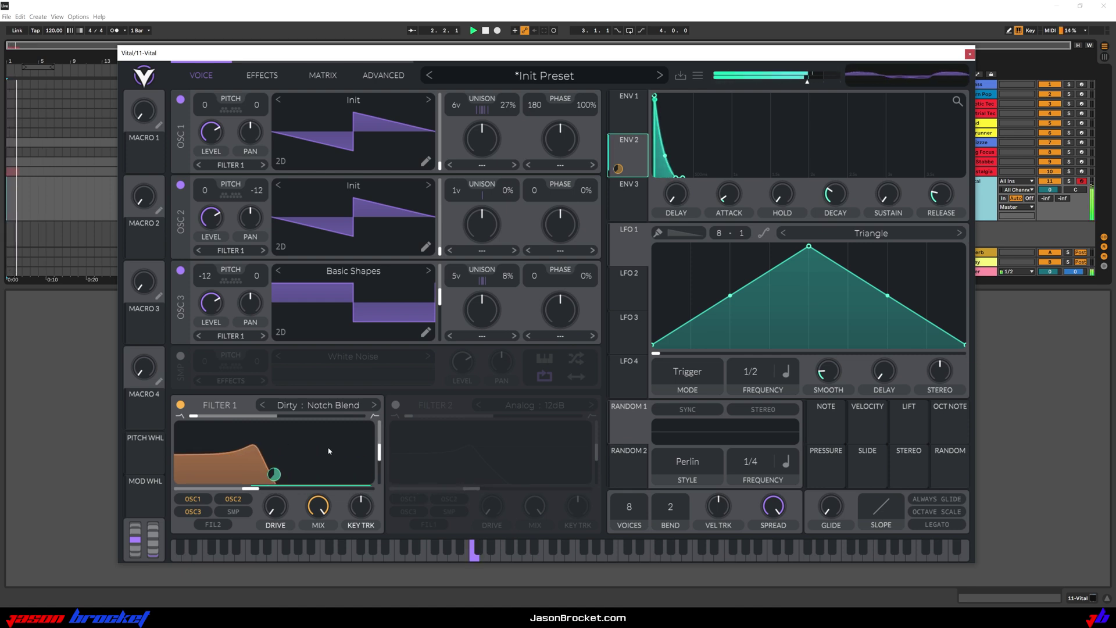
mouse_move(273, 477)
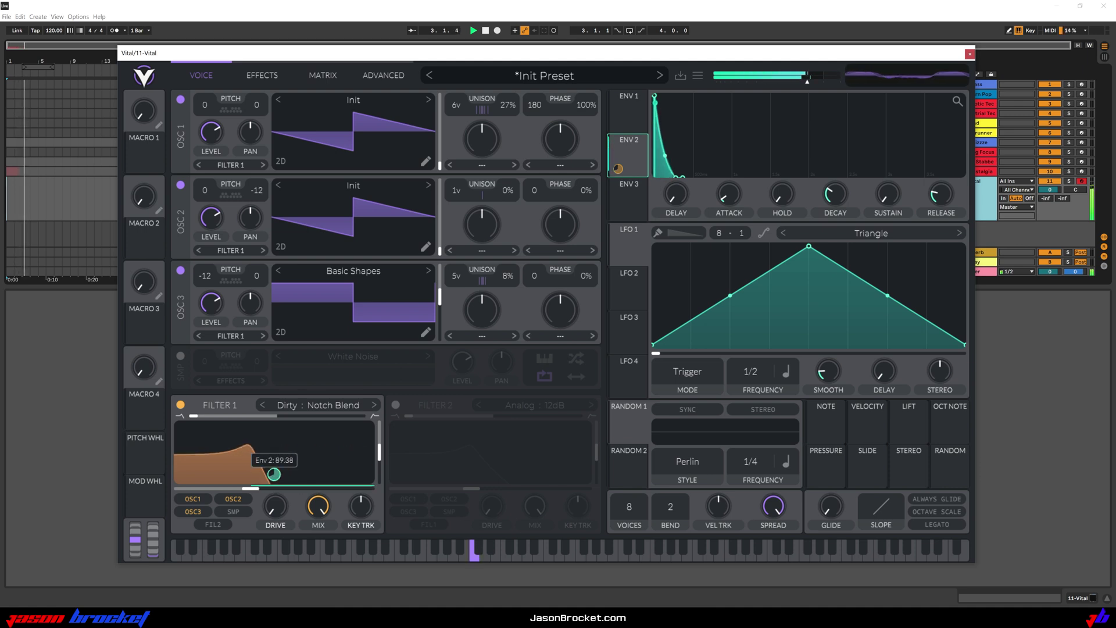
drag(274, 479, 274, 453)
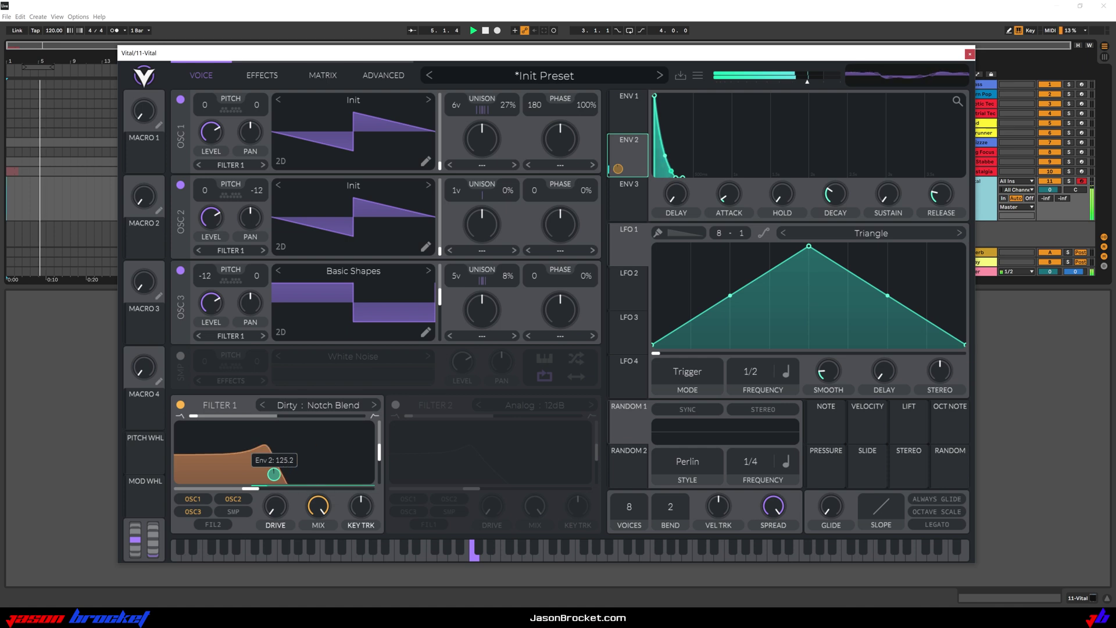
key(space)
key(space)
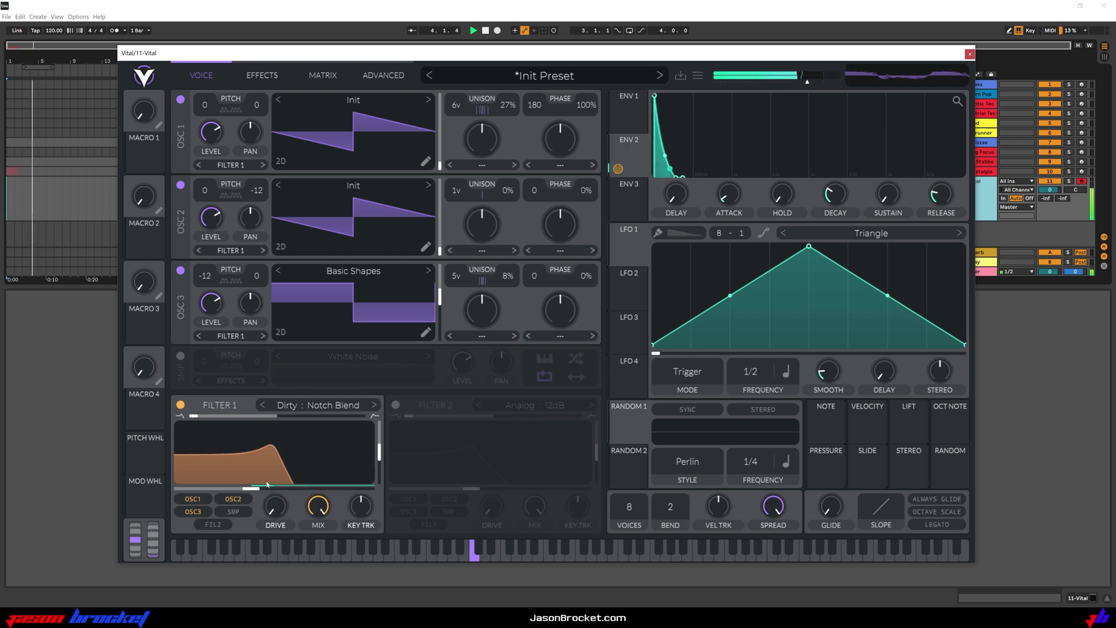
mouse_move(617, 170)
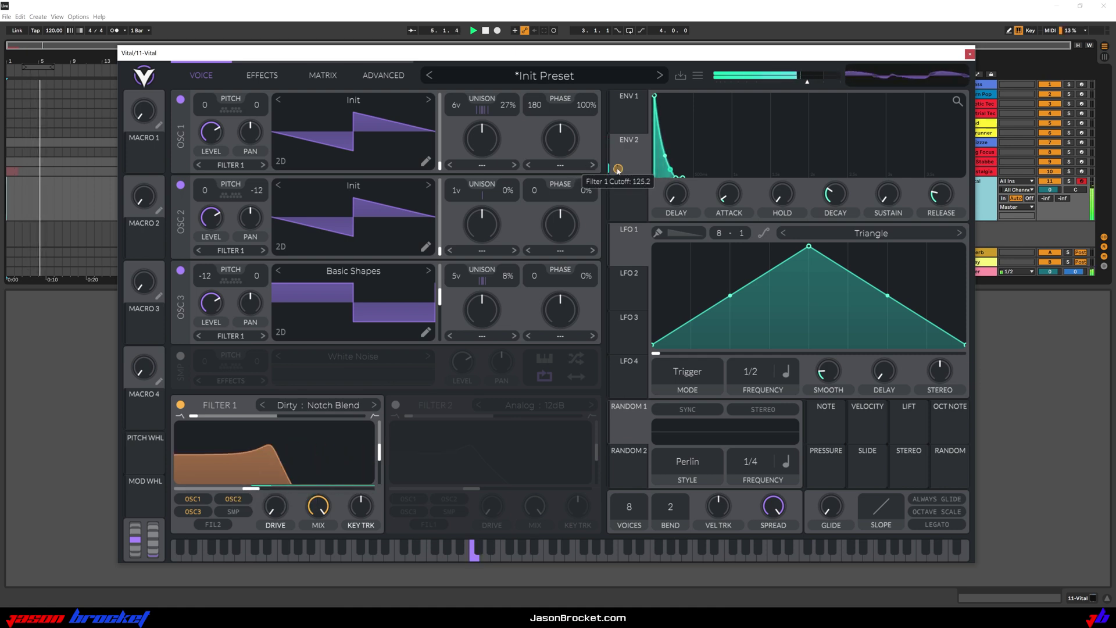
Refine Env 2's cutoff modulation, settle the cutoff near -4.08 semitones, and raise Env 2's sustain.
drag(618, 170, 274, 527)
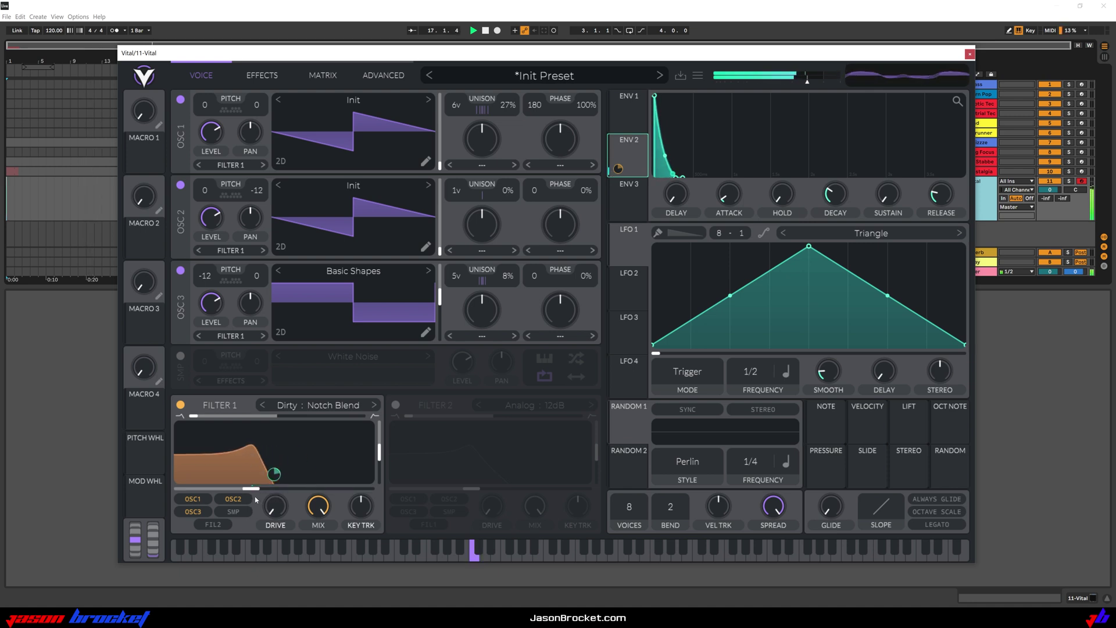
drag(252, 491, 348, 499)
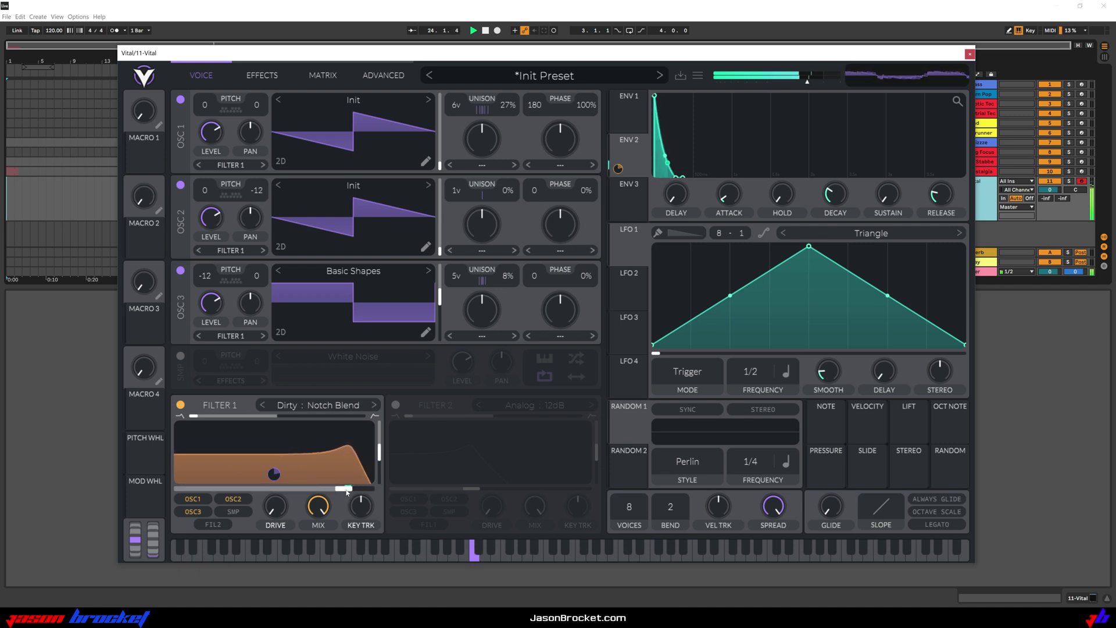
drag(346, 493, 250, 493)
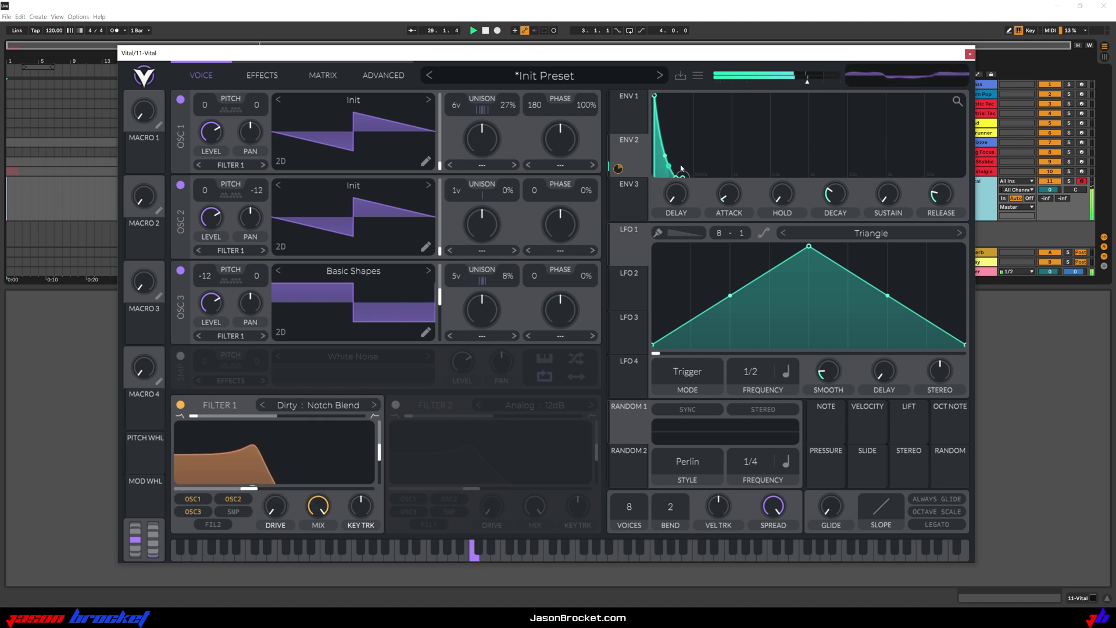
mouse_move(690, 177)
mouse_down()
mouse_move(705, 178)
mouse_move(678, 118)
mouse_move(672, 174)
mouse_up()
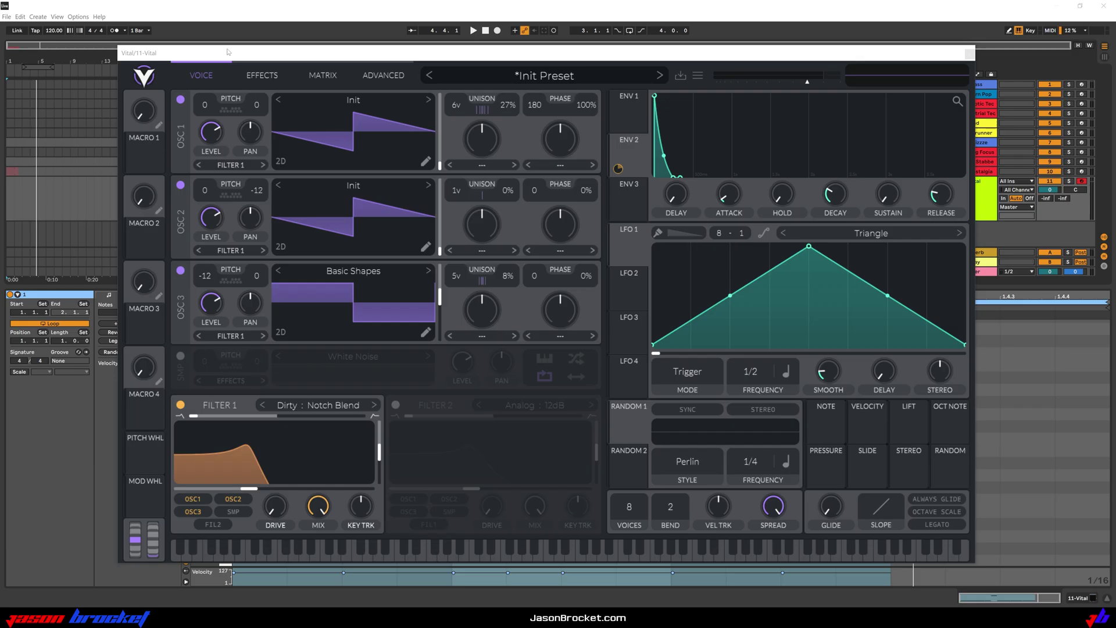
Turn on the Distortion effect and move it to second place, above Compressor.
click(256, 76)
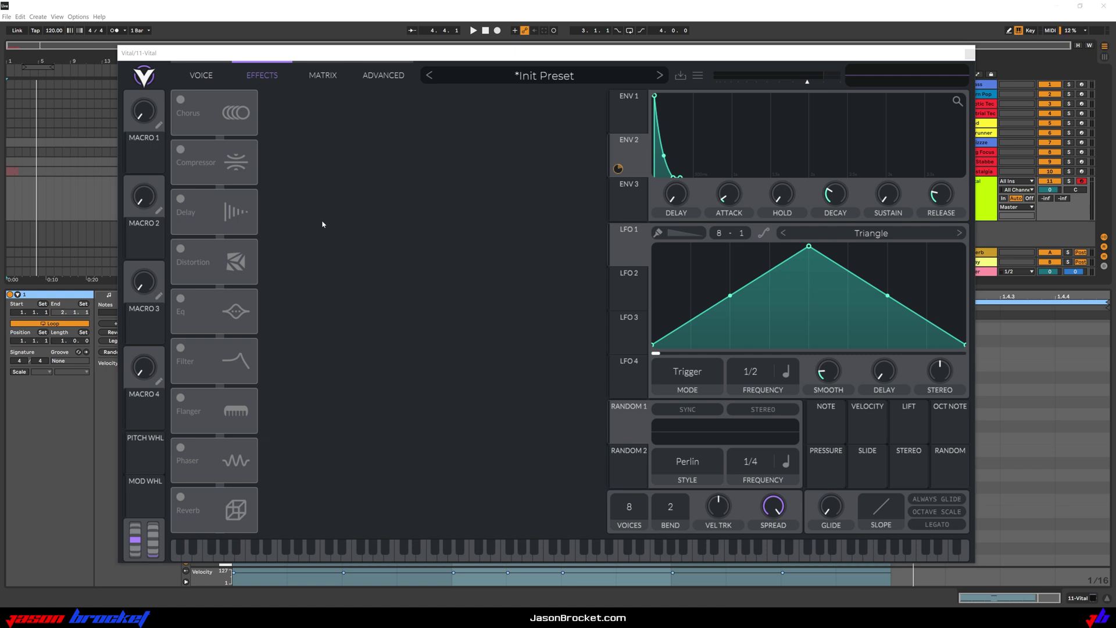
click(181, 248)
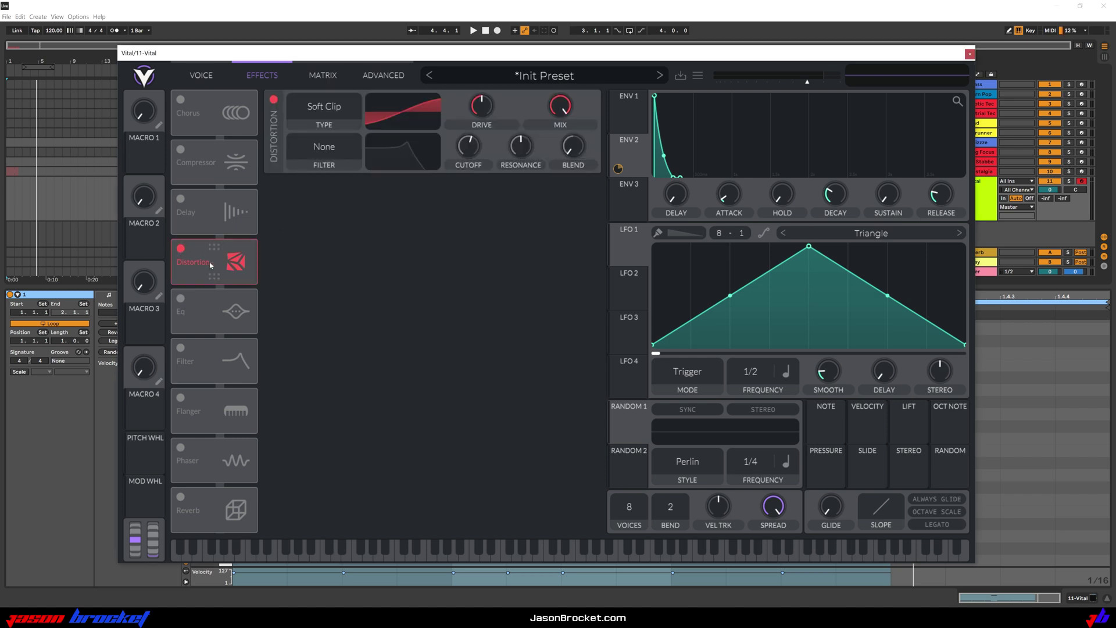
drag(211, 264, 211, 173)
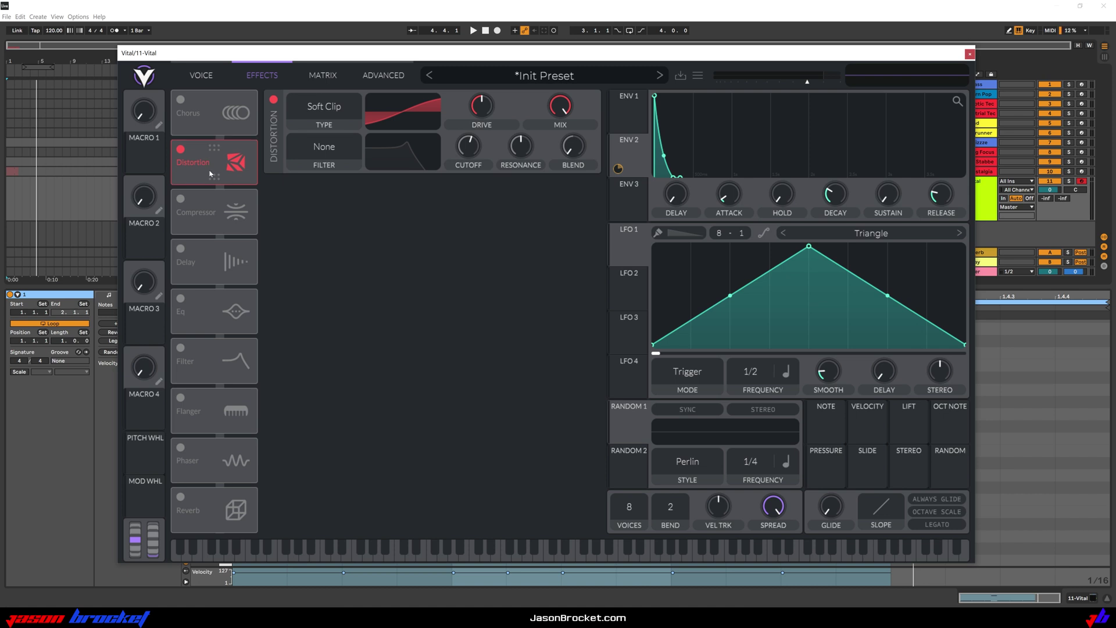
key(space)
Set Distortion to Sine Fold with about 2.7 dB drive and mix near 0.385.
click(327, 109)
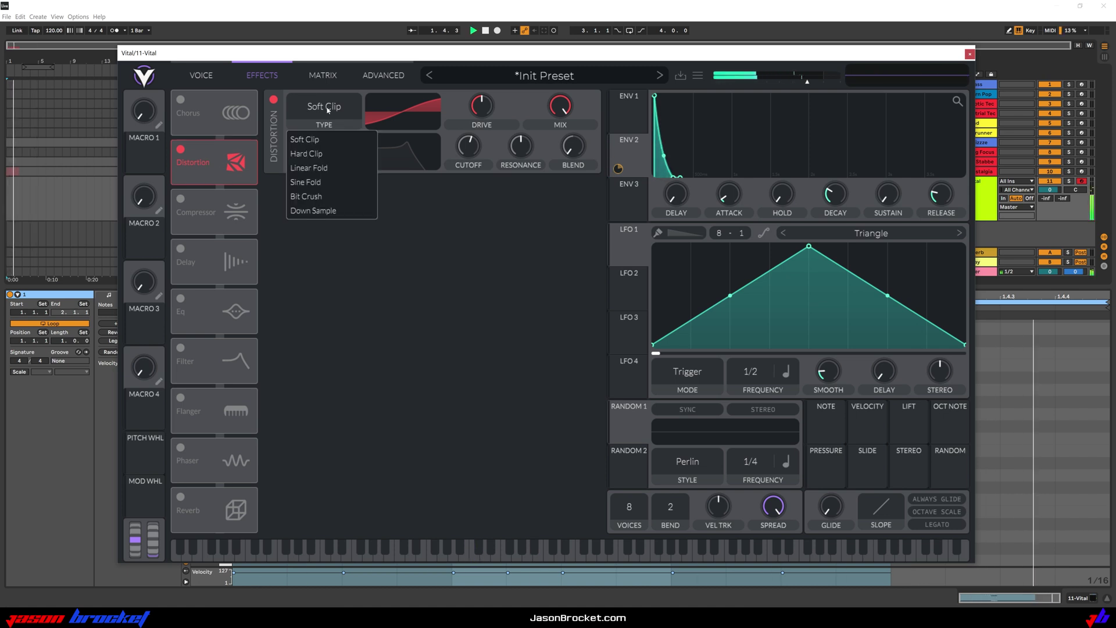
click(326, 181)
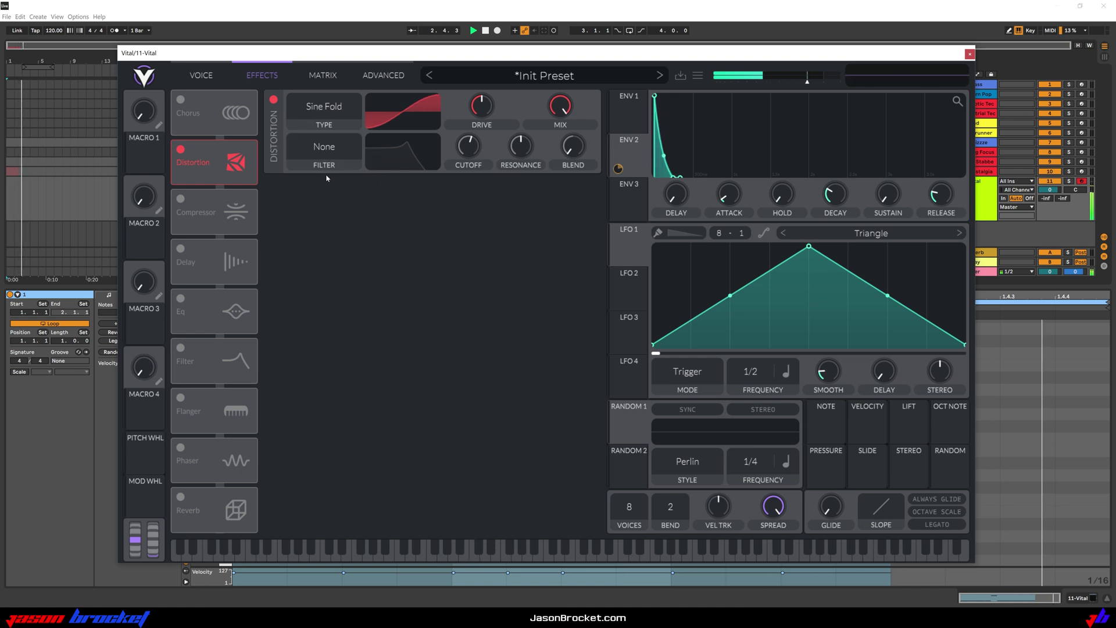
mouse_move(478, 107)
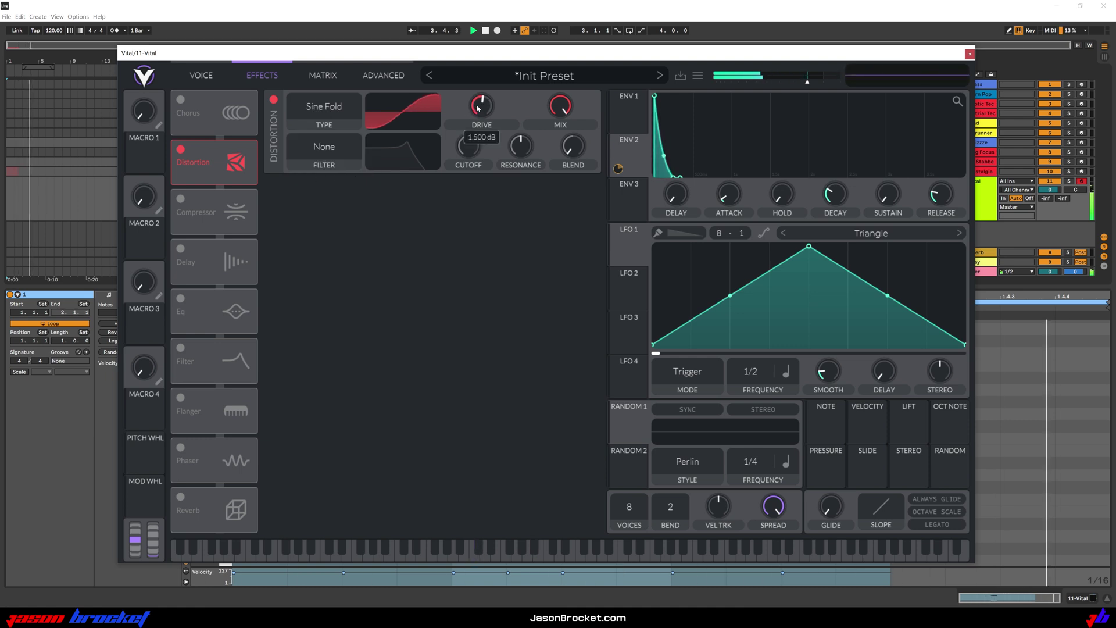
scroll(478, 108, up, 2)
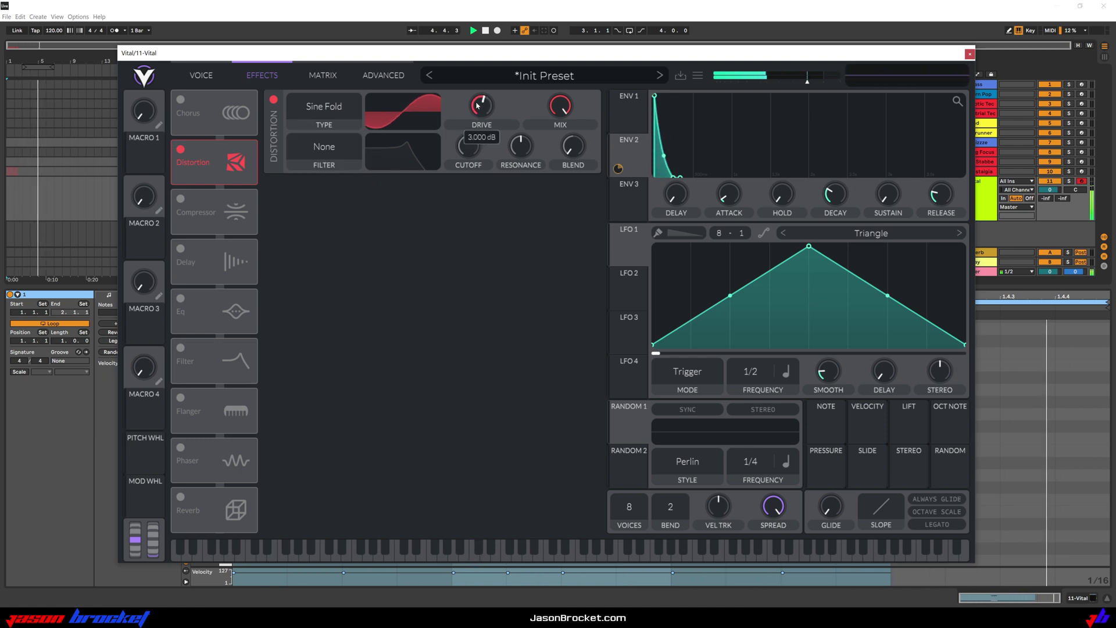
scroll(478, 105, down, 1)
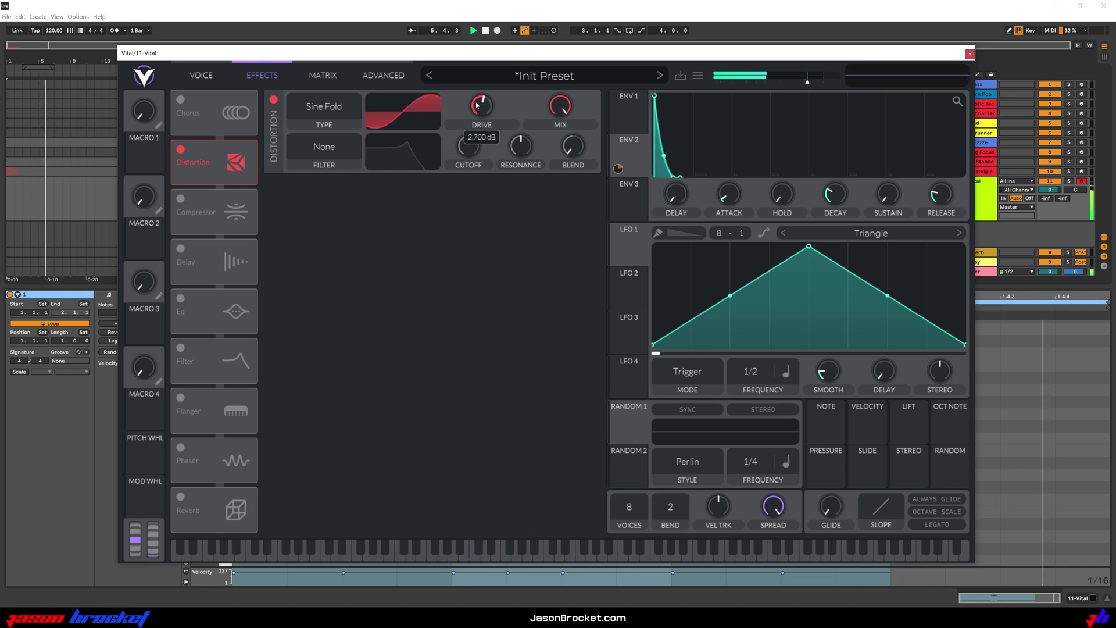
mouse_move(557, 111)
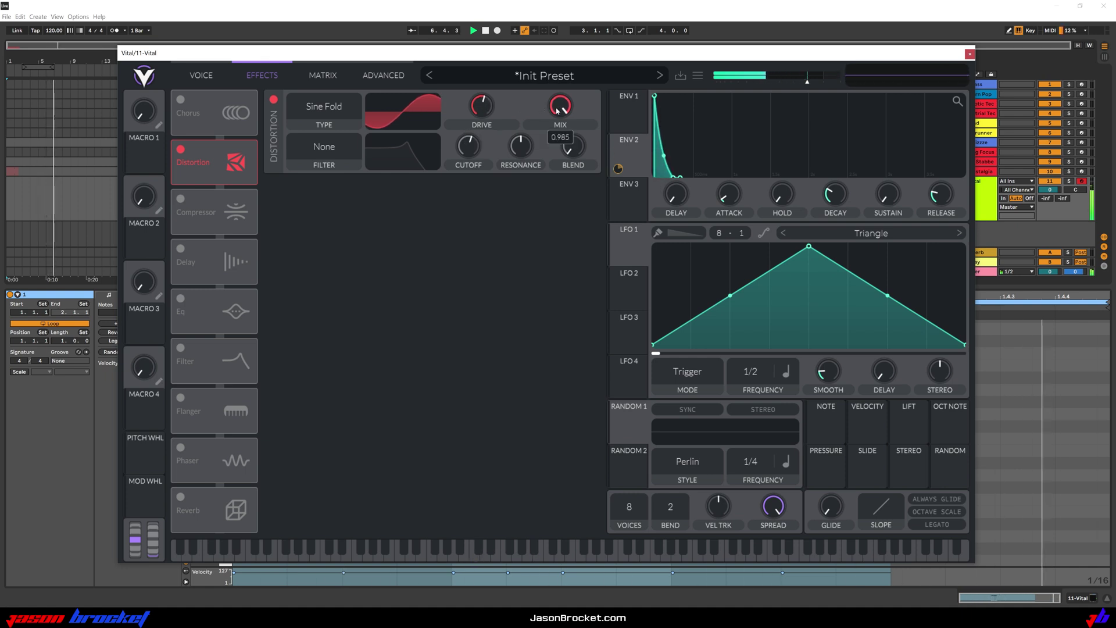
drag(557, 110, 570, 186)
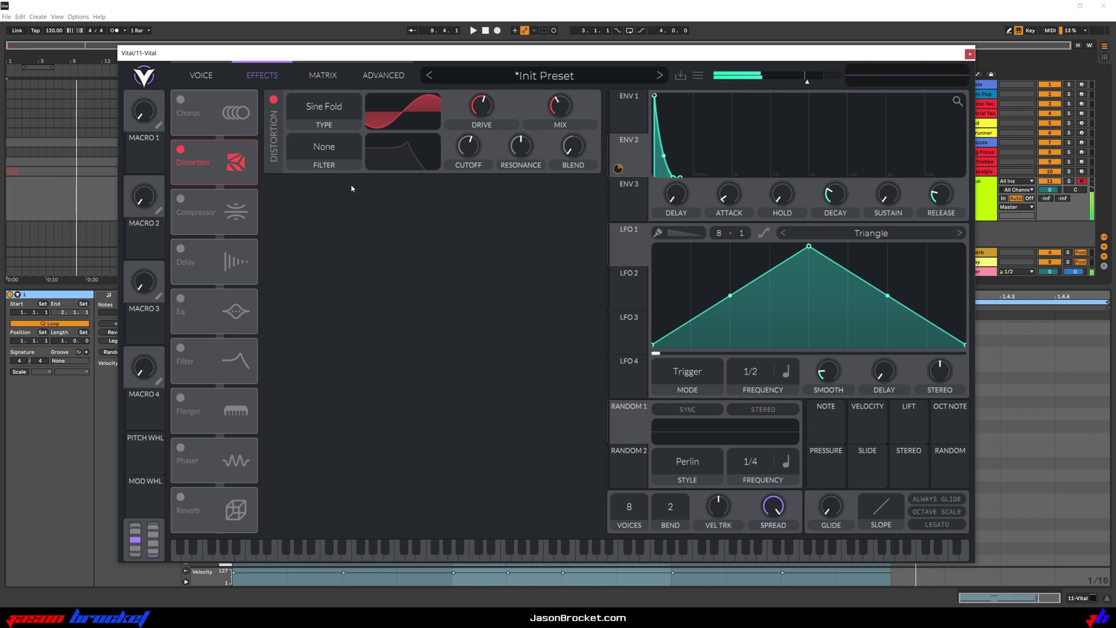
Switch on the Compressor in Low Band mode, then stop playback.
click(181, 199)
scroll(319, 192, down, 3)
click(320, 192)
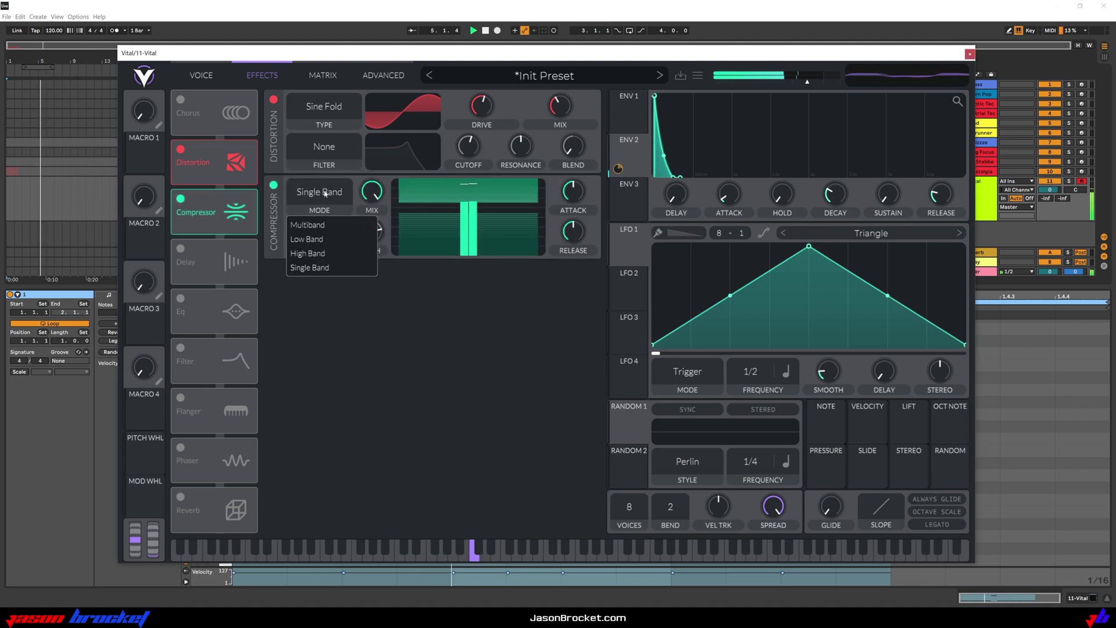
click(324, 240)
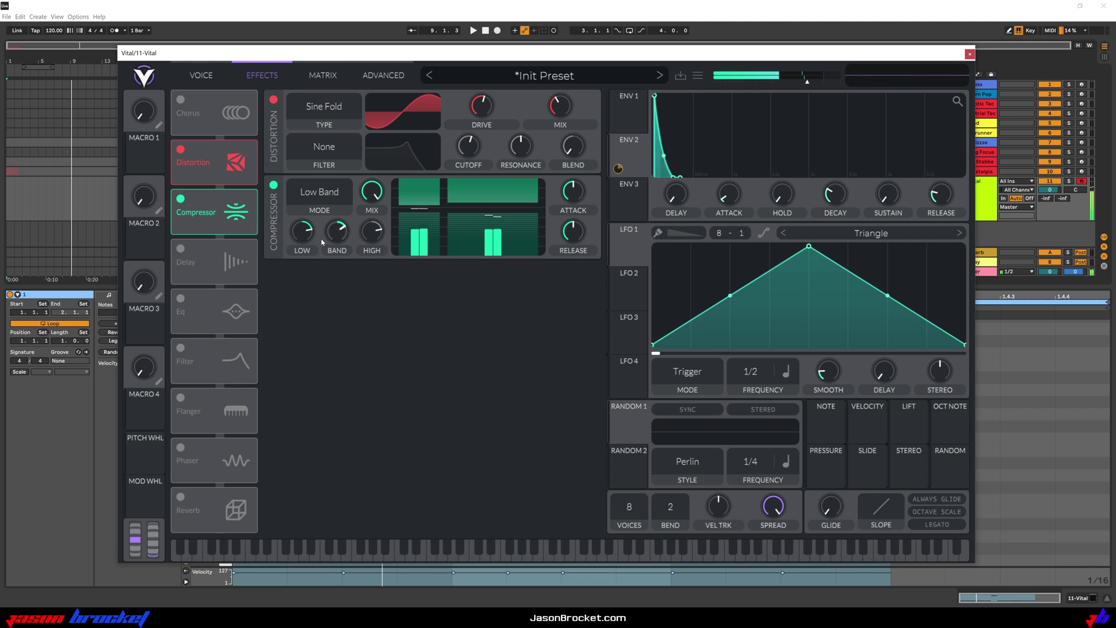
key(space)
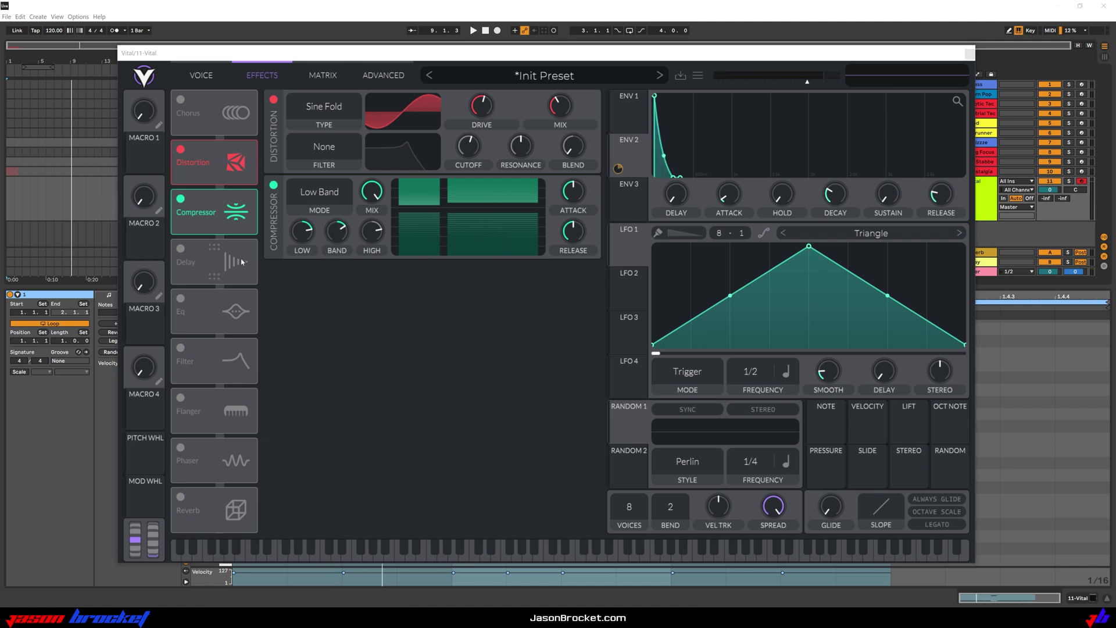
Turn on a Stereo-mode Delay with its second time set to 1/4.
click(183, 251)
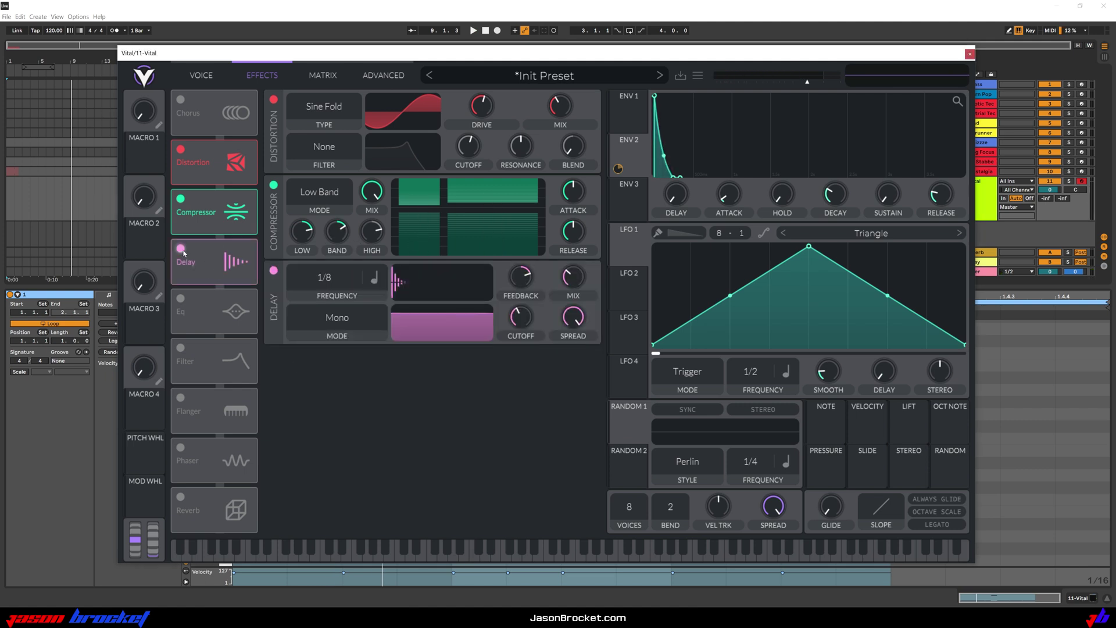
click(343, 321)
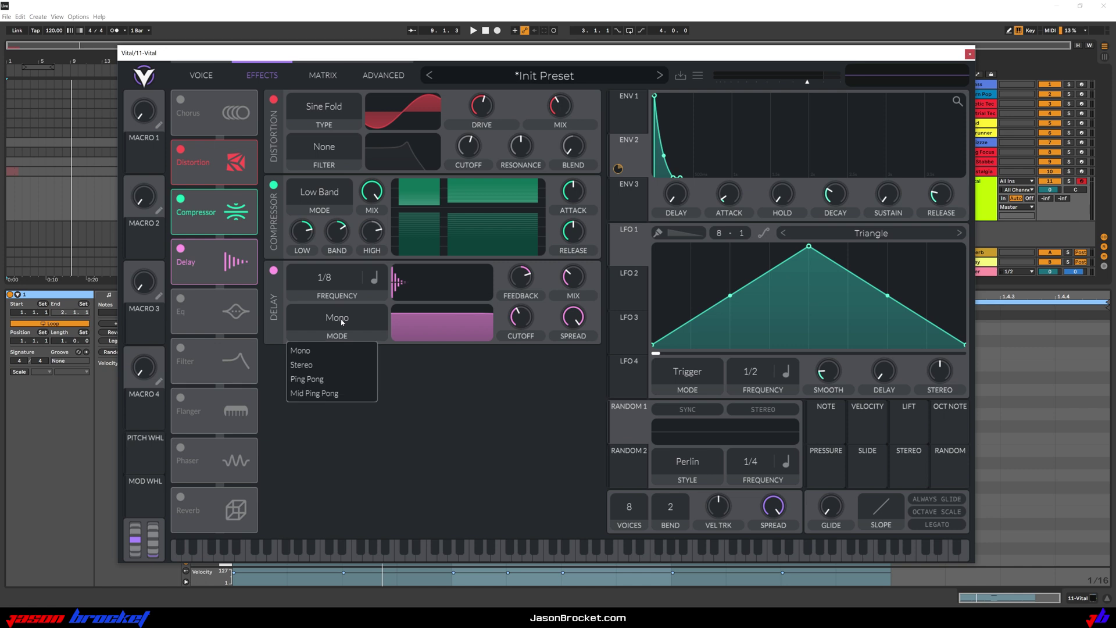
click(337, 366)
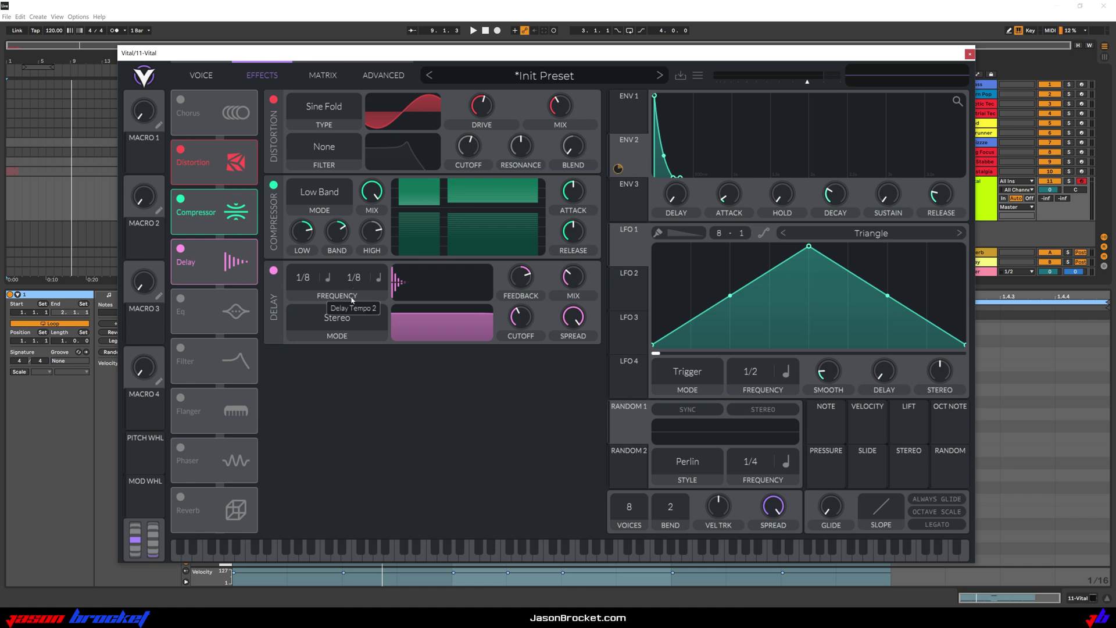
key(space)
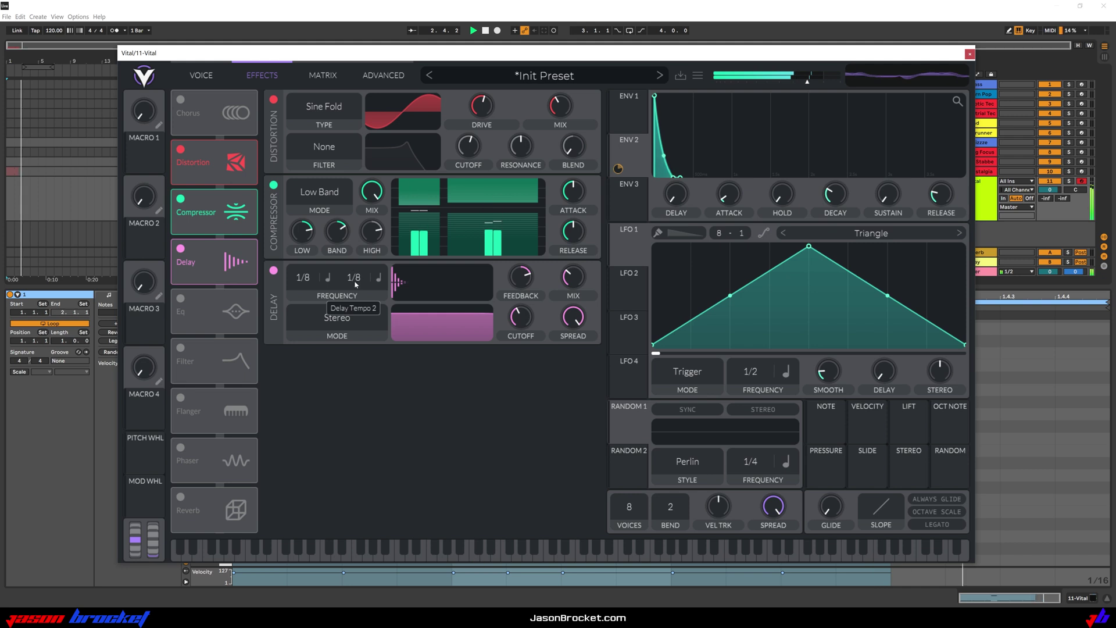
drag(356, 284, 370, 307)
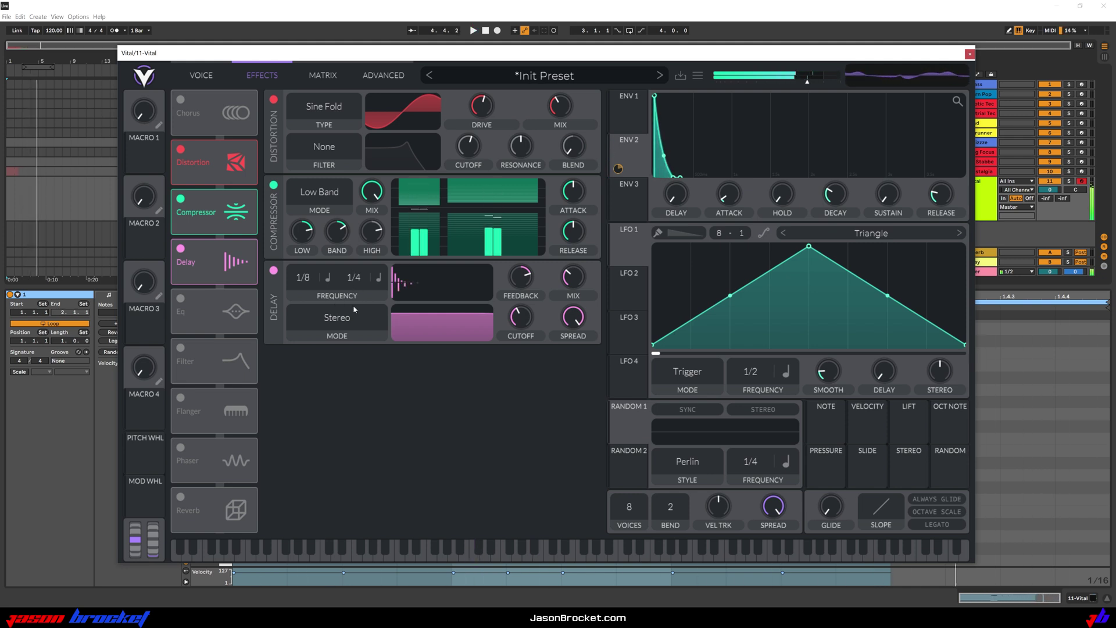
key(space)
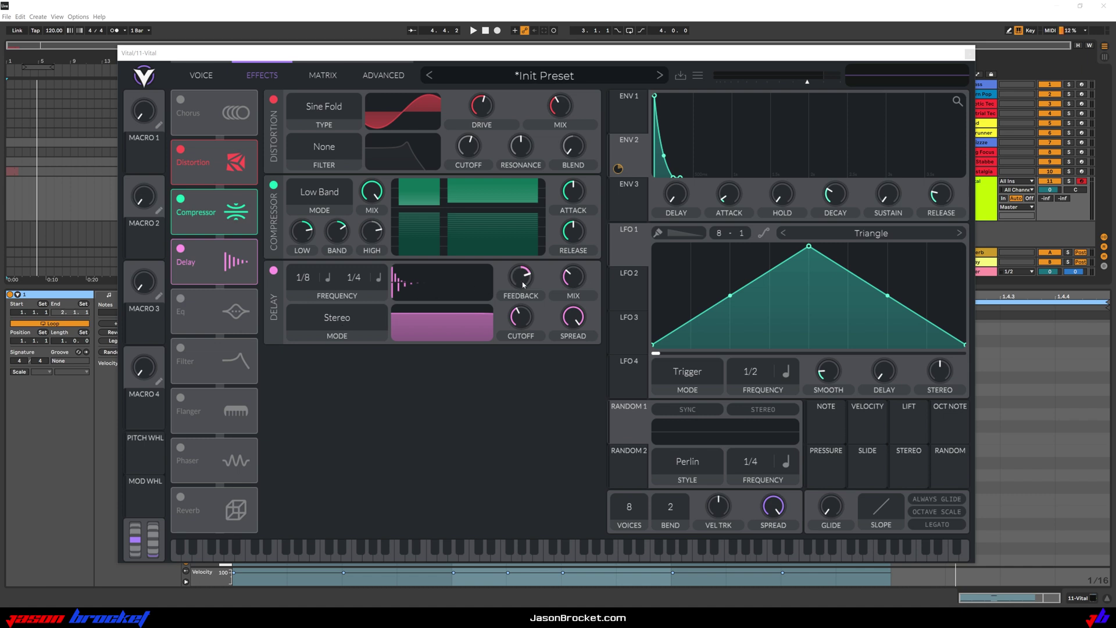
Lower the delay spread to about 0.735 and its filter cutoff to roughly 86.
click(531, 53)
key(space)
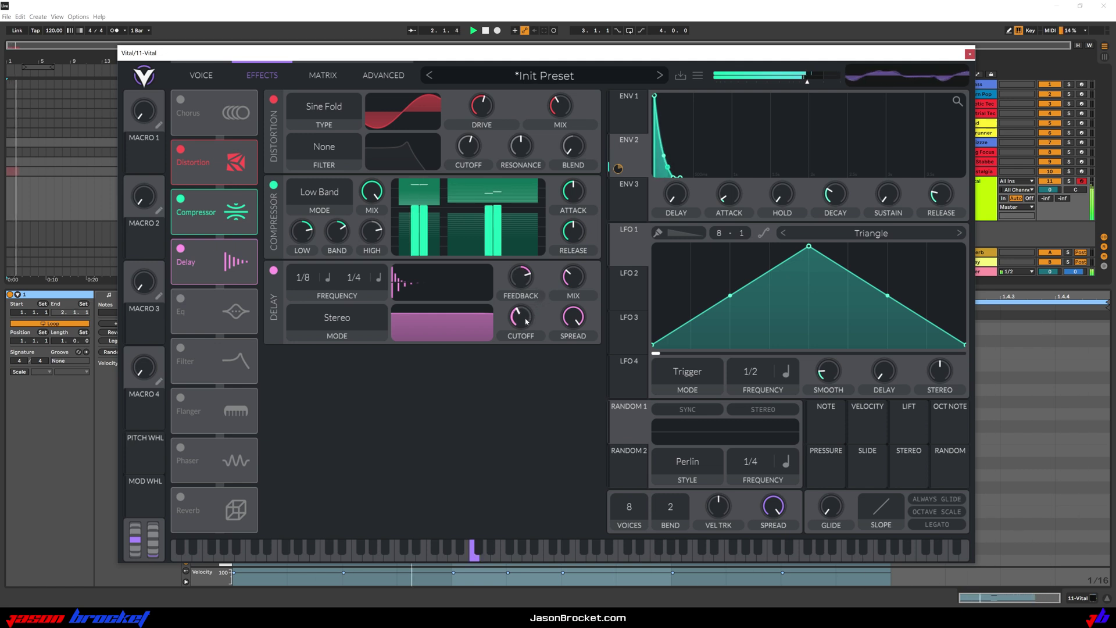
mouse_move(523, 307)
drag(524, 302, 530, 264)
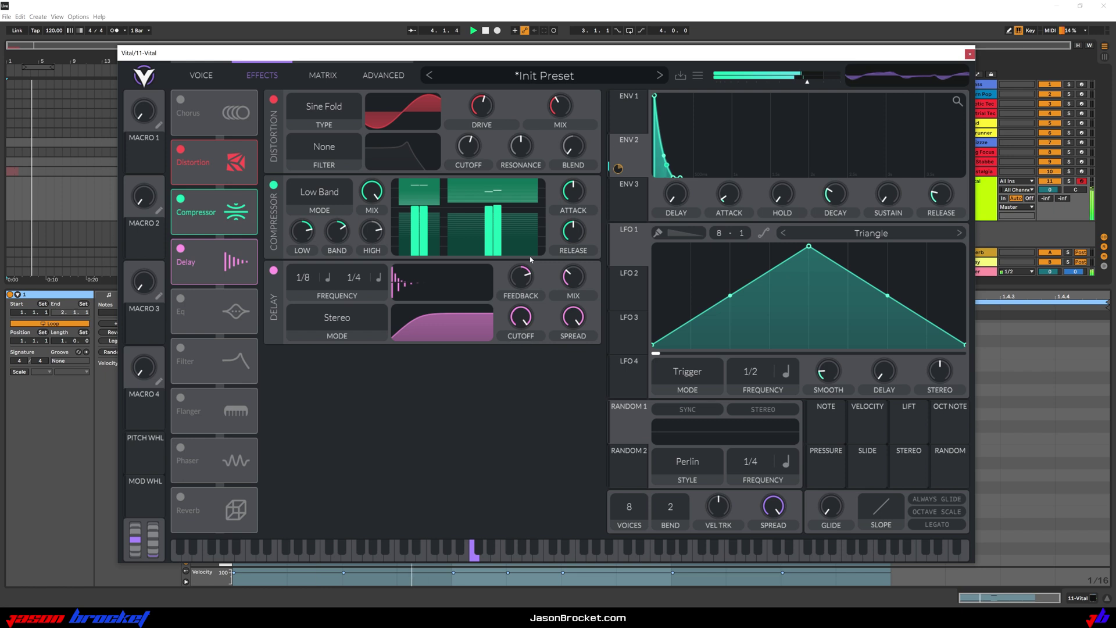
mouse_move(576, 321)
drag(576, 321, 586, 355)
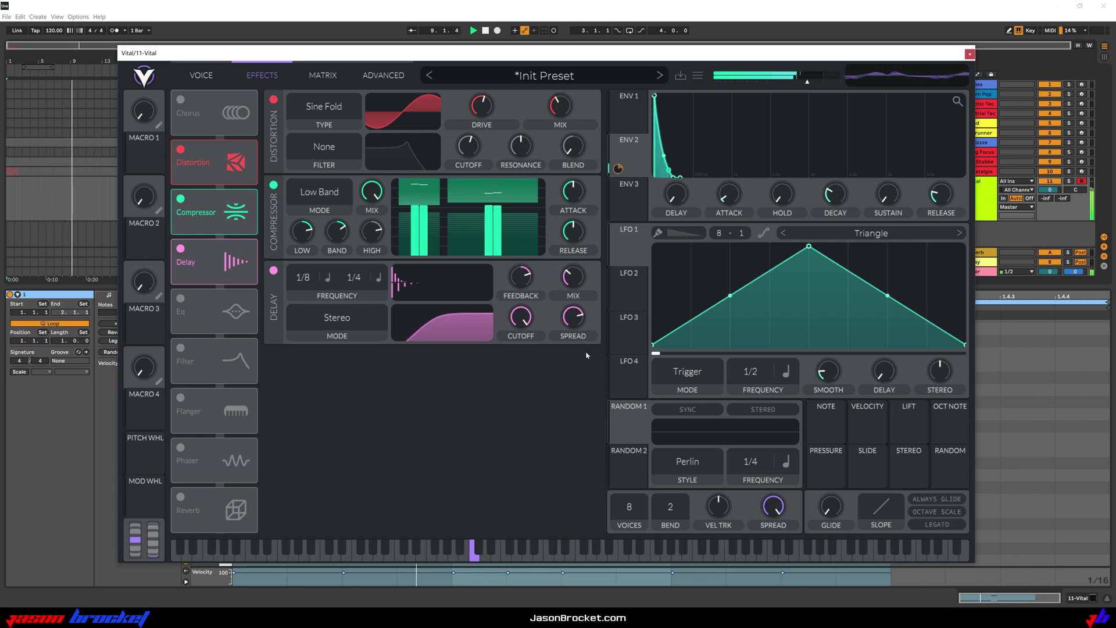
key(space)
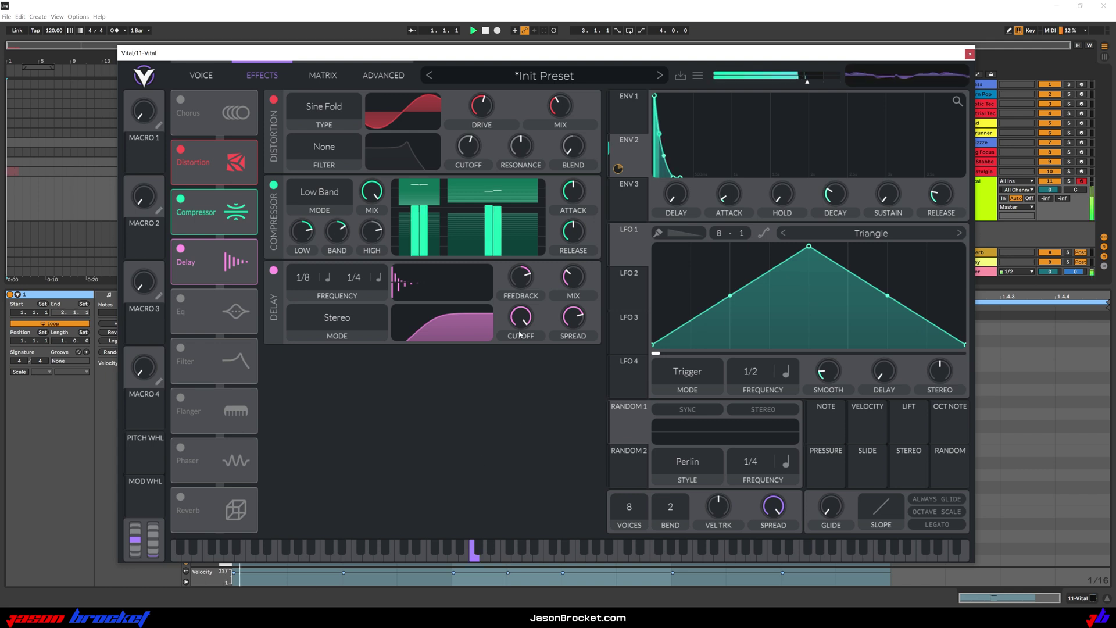
drag(573, 319, 575, 361)
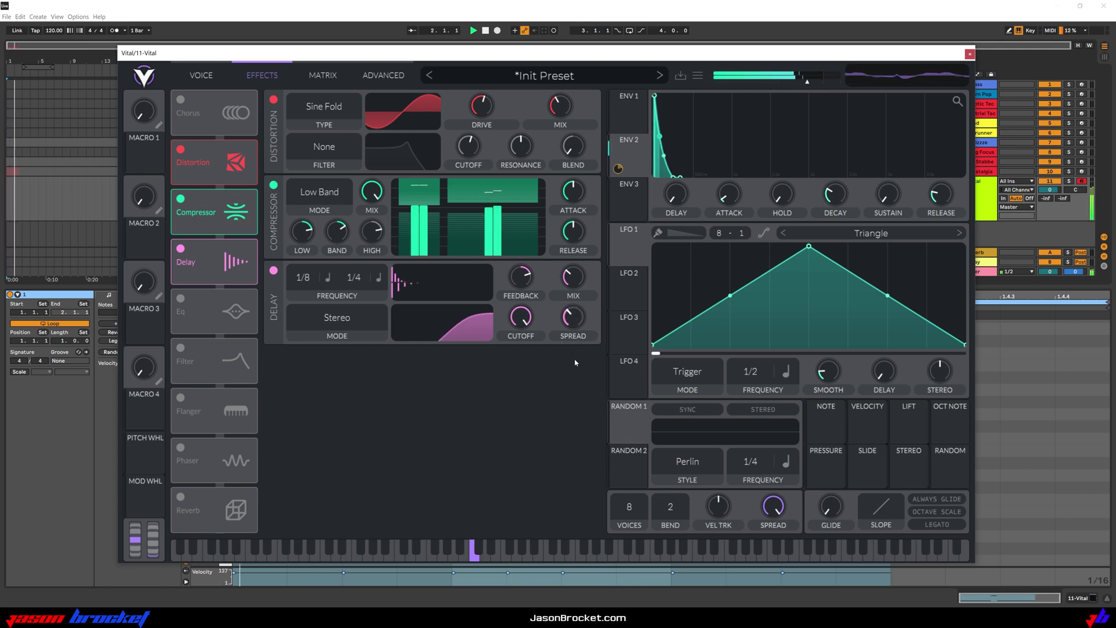
drag(520, 324, 526, 361)
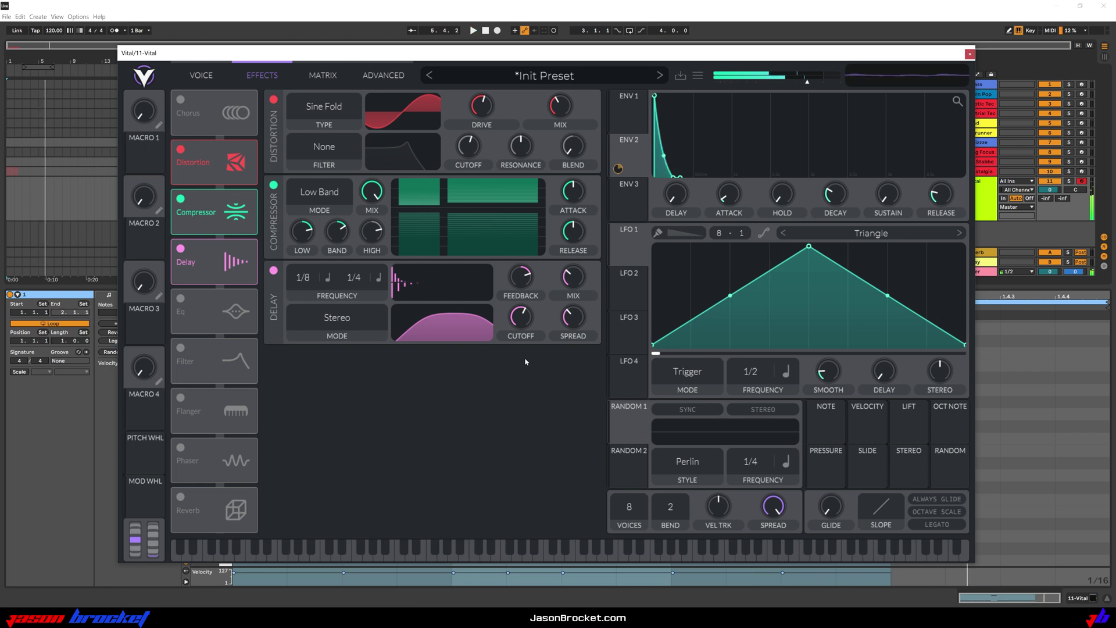
Turn on Reverb, slow its chorus frequency, and bring its mix down toward 33.5%.
click(181, 497)
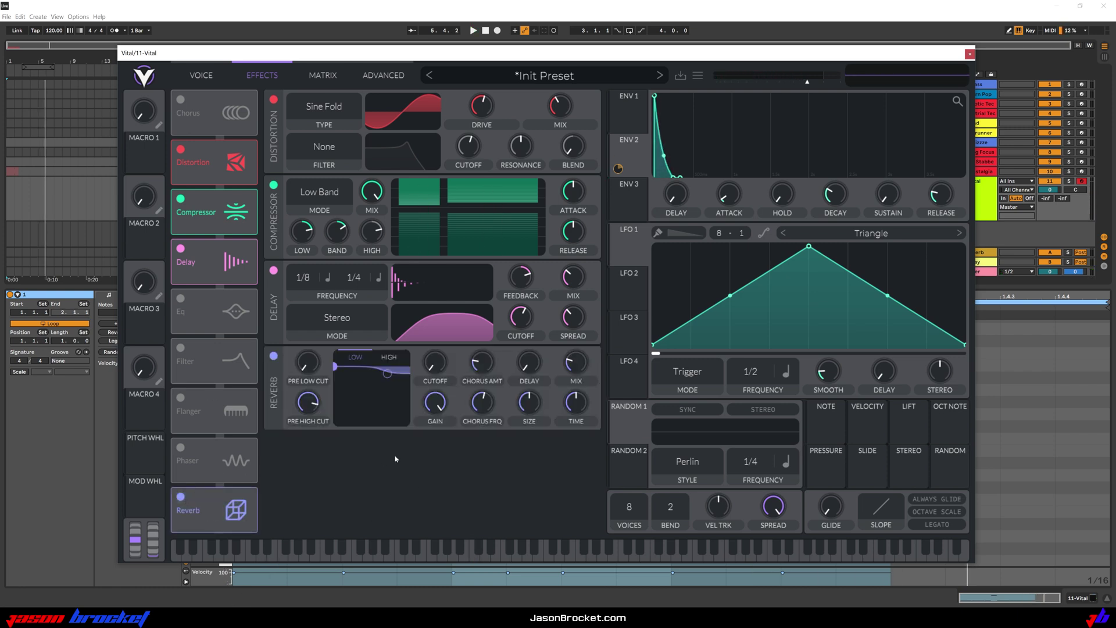
key(space)
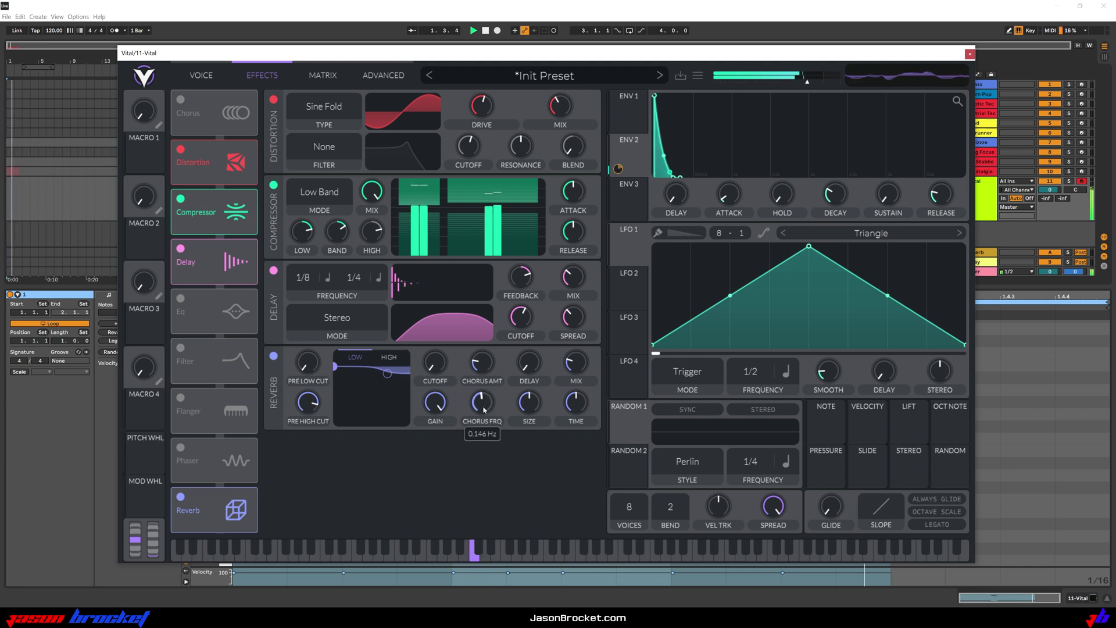
mouse_move(483, 410)
mouse_down()
mouse_move(484, 434)
mouse_move(481, 405)
mouse_up()
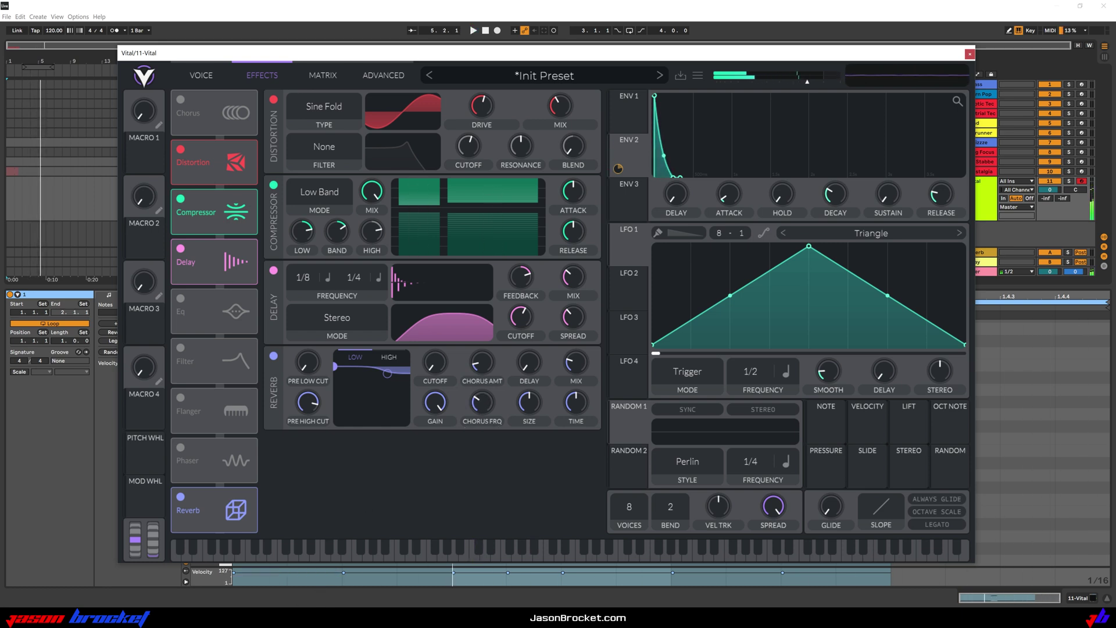
key(space)
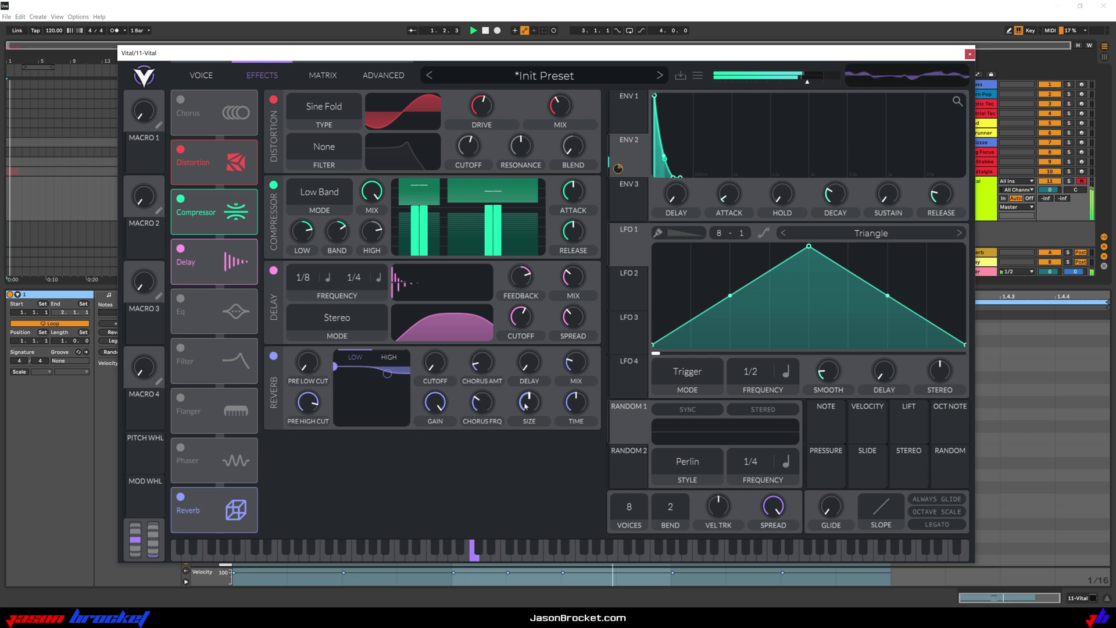
mouse_move(529, 426)
mouse_move(575, 426)
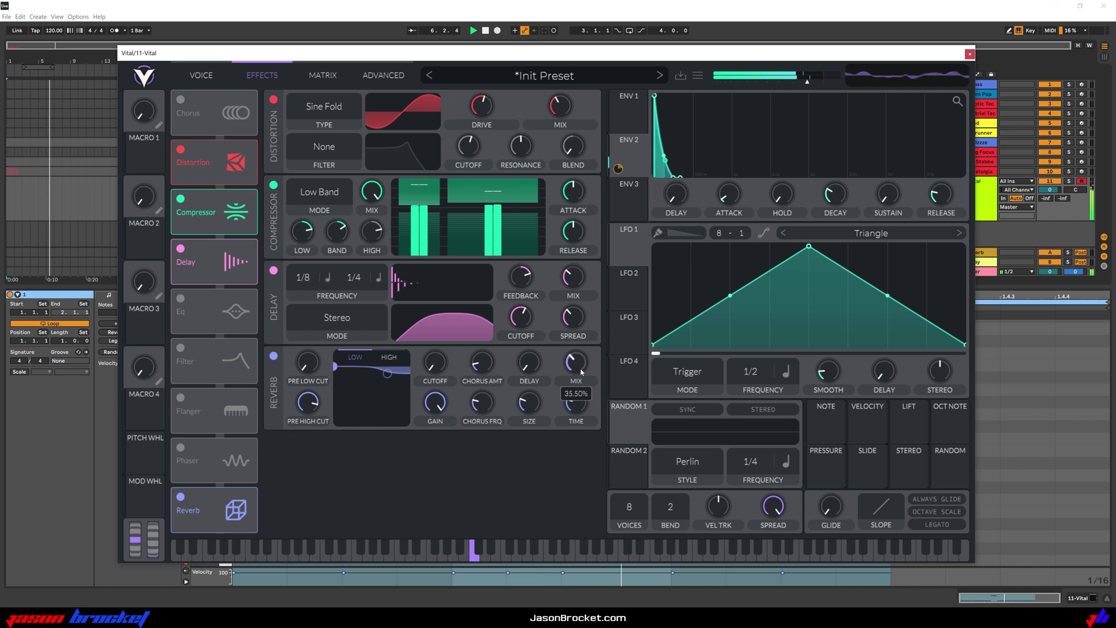
mouse_move(581, 374)
drag(581, 374, 578, 424)
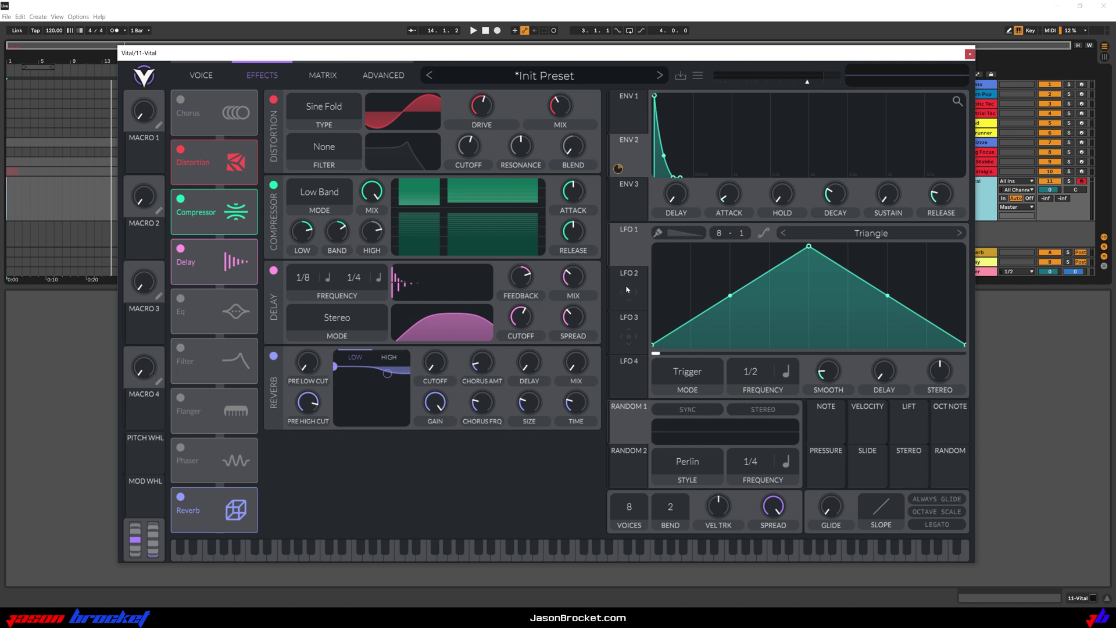
Turn the delay mix down, compare reverb off and on, and raise reverb mix to about 14%.
key(space)
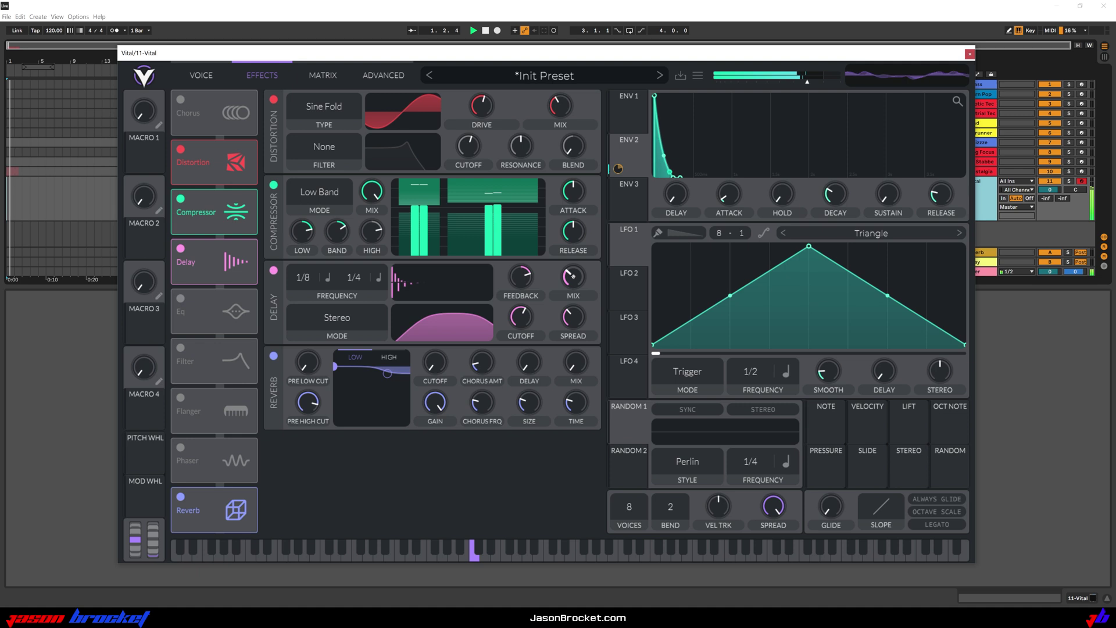
drag(572, 281, 577, 302)
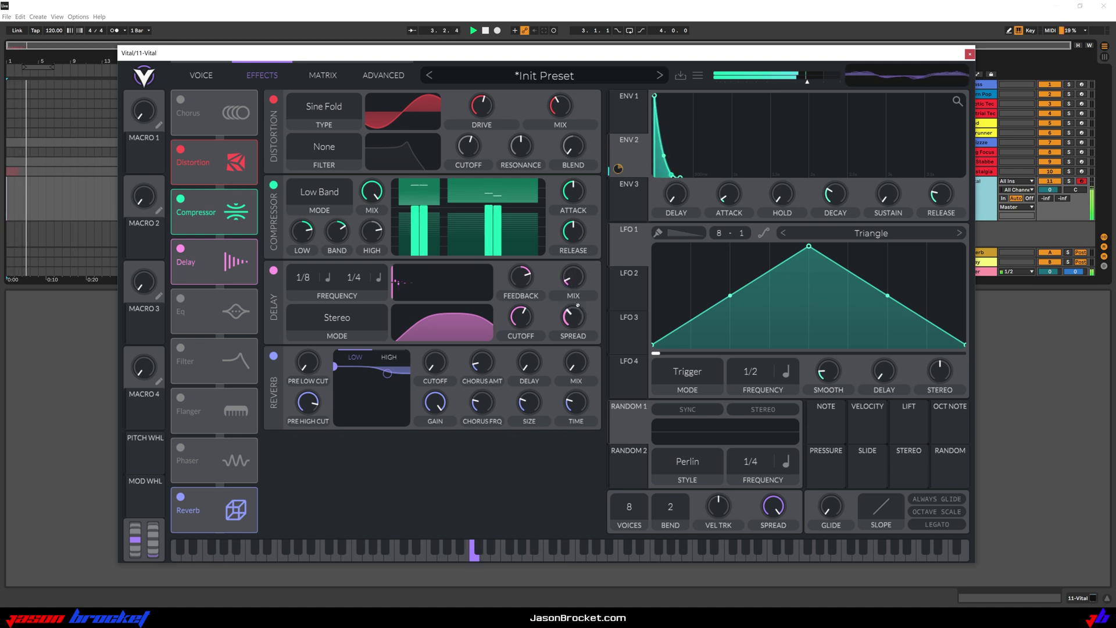
click(274, 356)
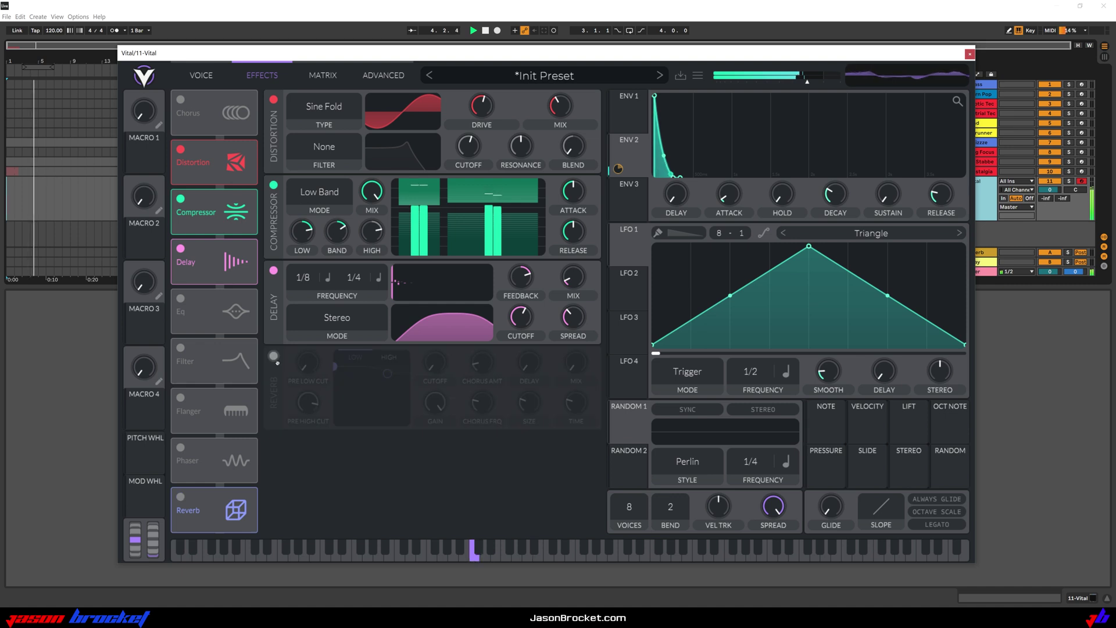
click(274, 356)
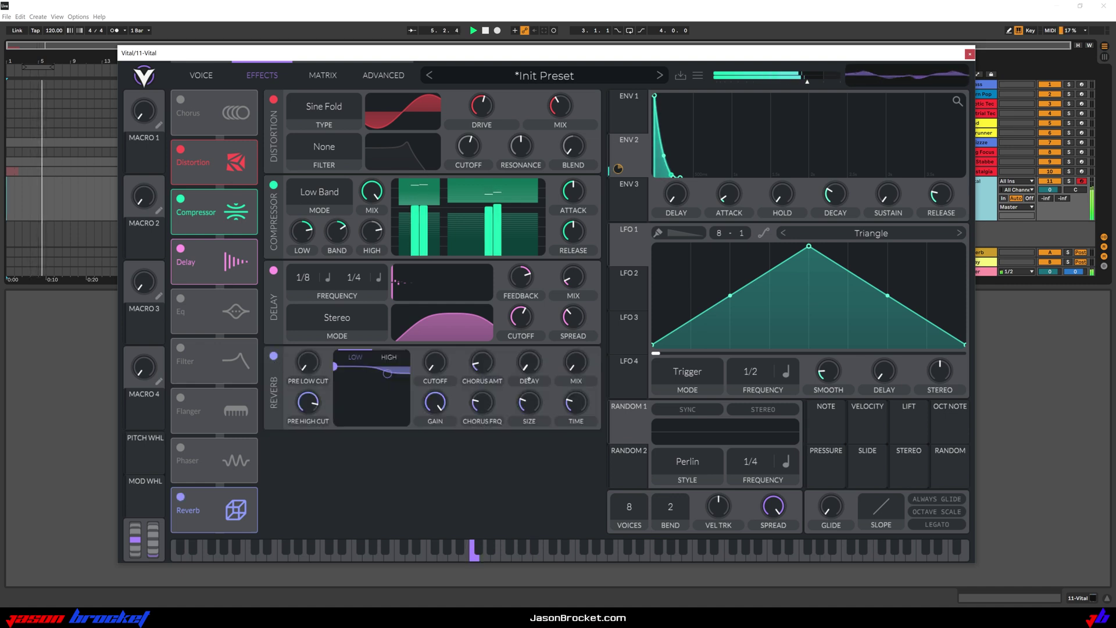
mouse_move(574, 367)
mouse_down()
mouse_move(588, 326)
mouse_move(582, 357)
mouse_up()
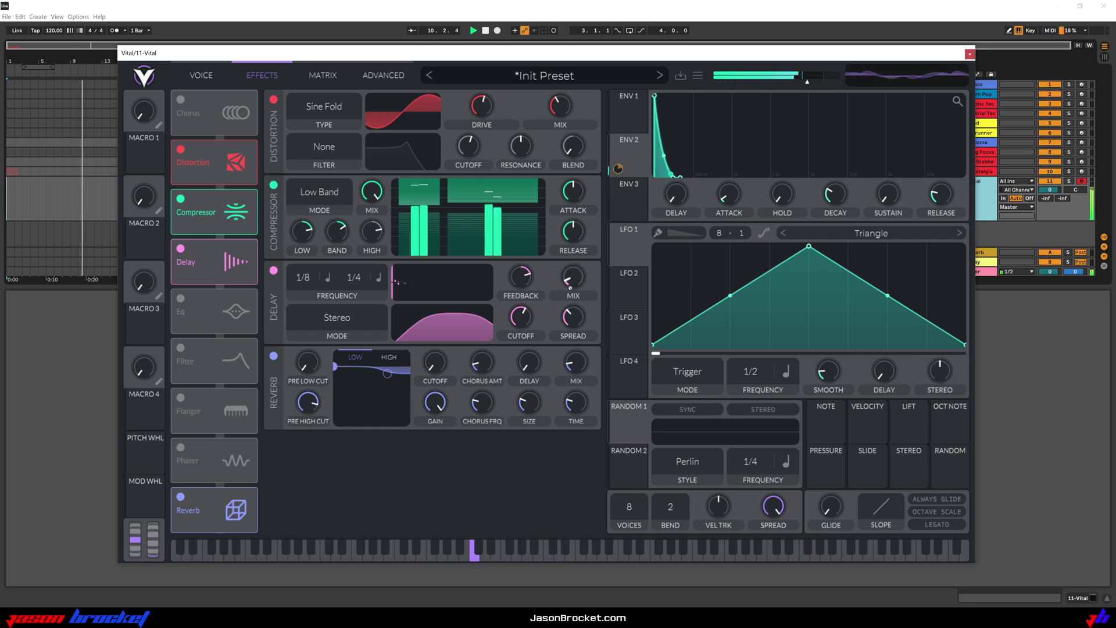
Settle the delay mix around 19% and delay spread near 0.305.
drag(570, 278, 574, 266)
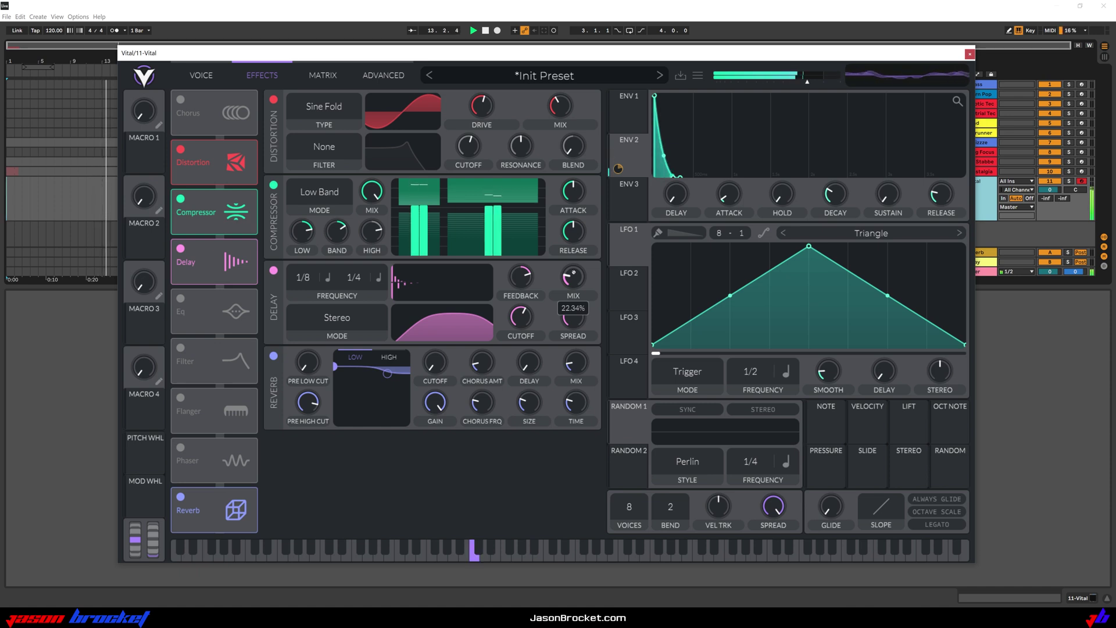
mouse_move(574, 271)
mouse_down()
mouse_move(583, 308)
mouse_move(574, 281)
mouse_up()
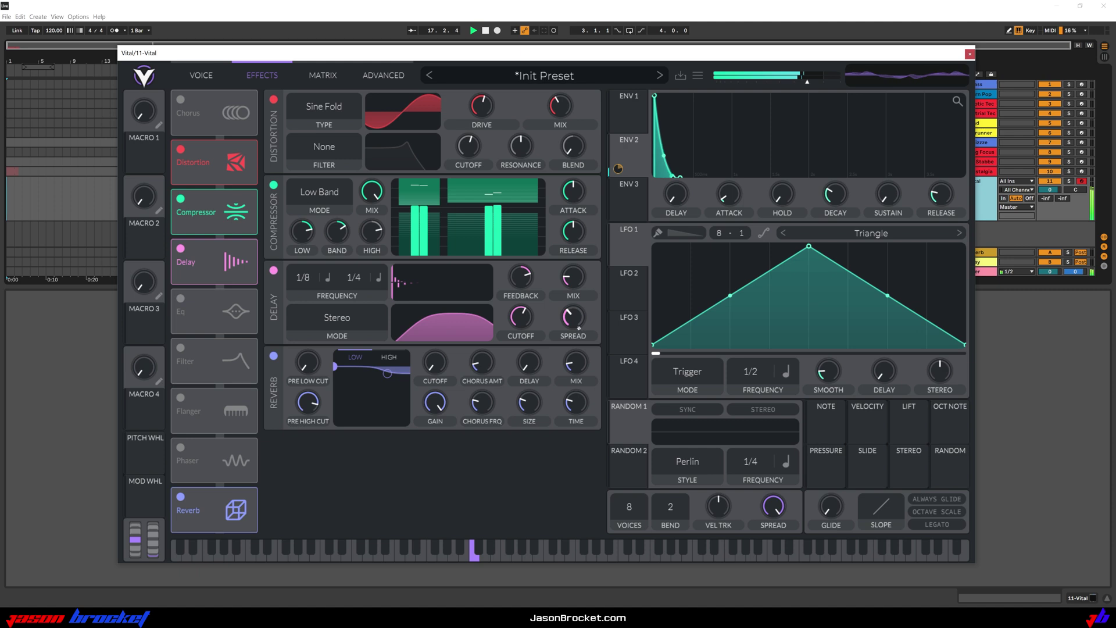
mouse_move(576, 370)
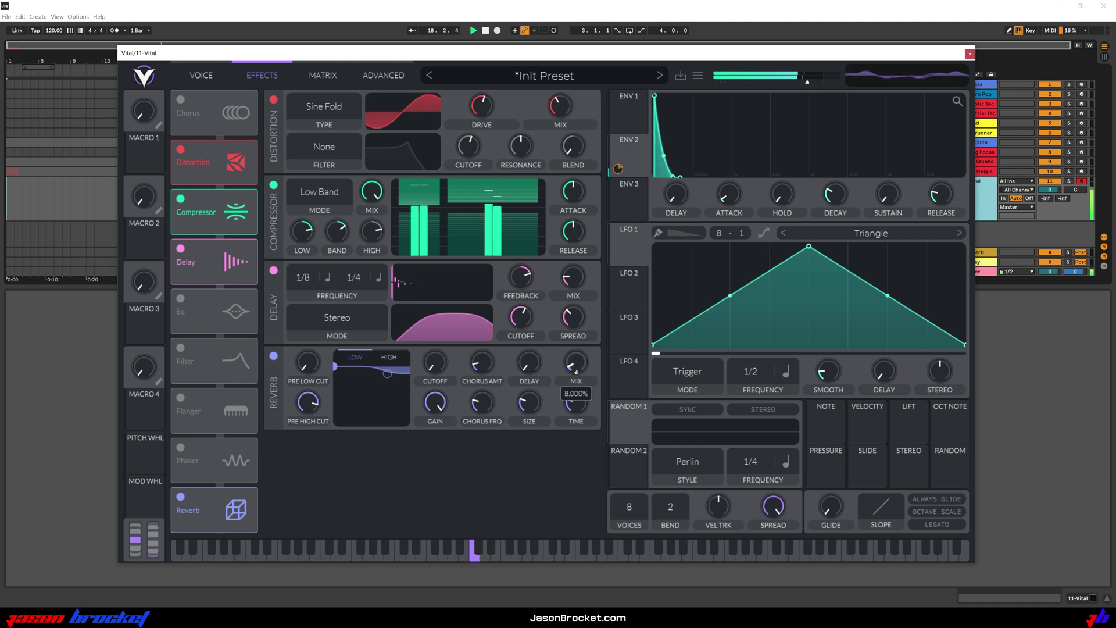
mouse_move(571, 318)
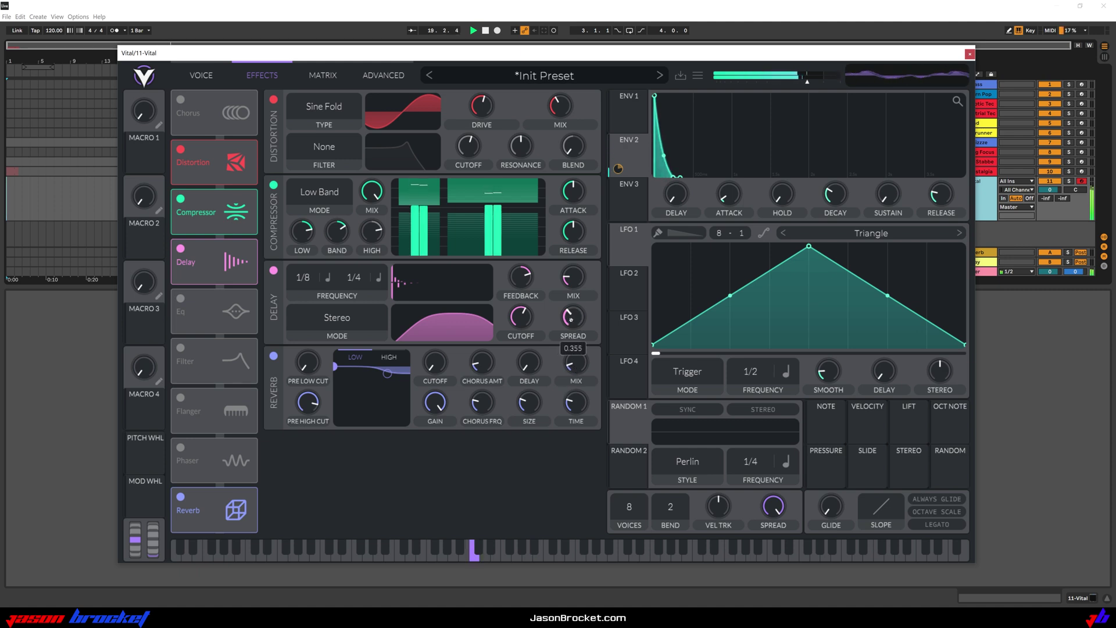
scroll(569, 323, up, 1)
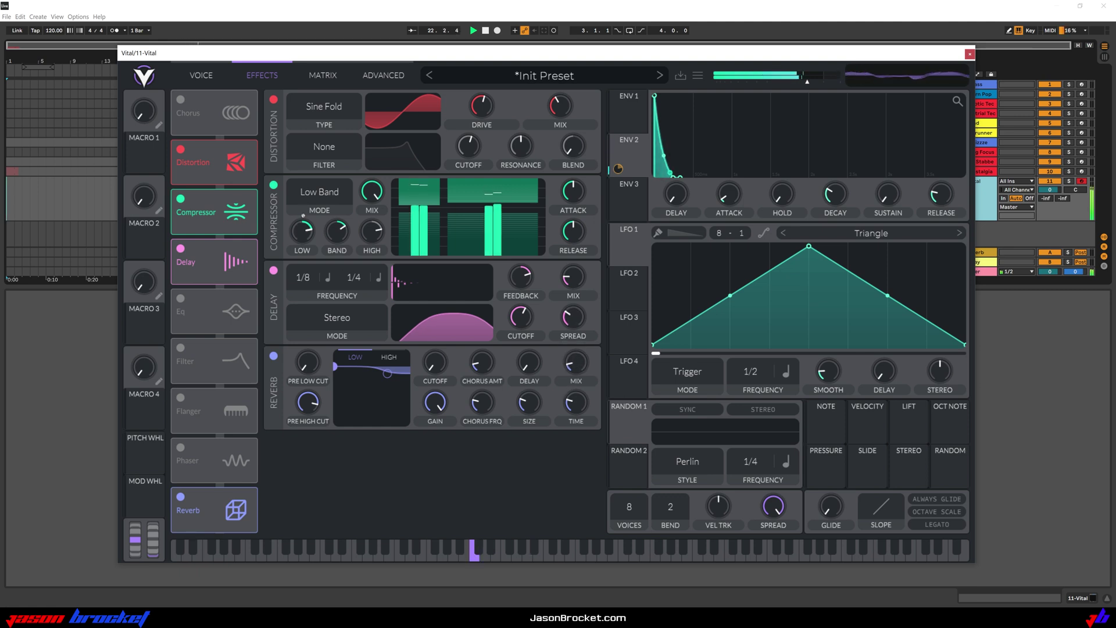
click(204, 82)
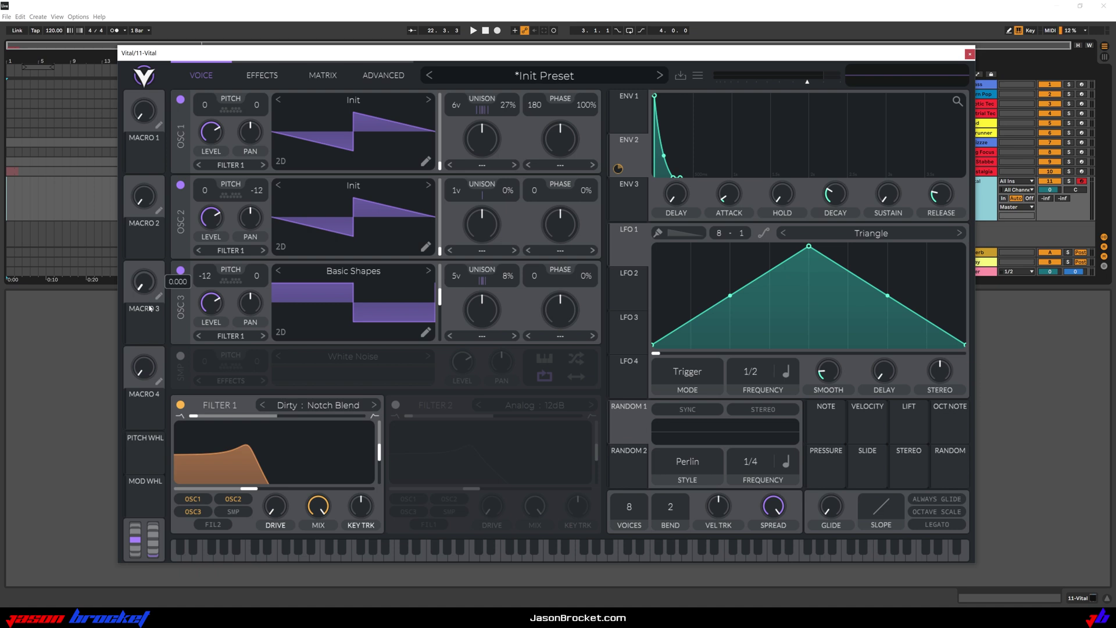
Assign Macro 3 to Osc 3 level, then raise Macro 3 to about 0.455 while playing.
drag(143, 332, 214, 307)
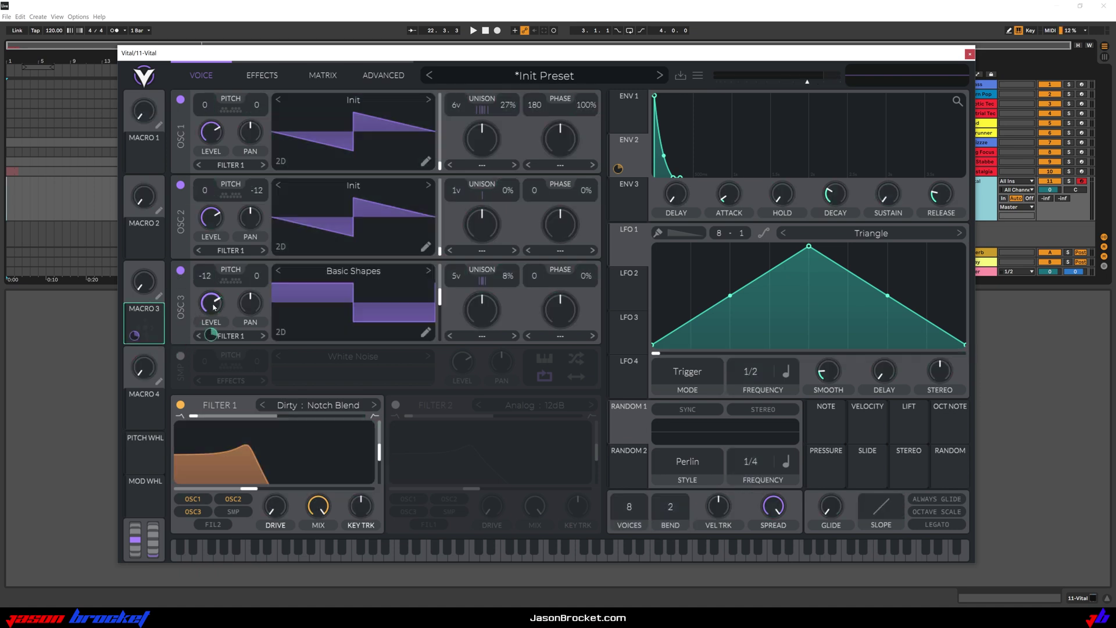
mouse_move(140, 339)
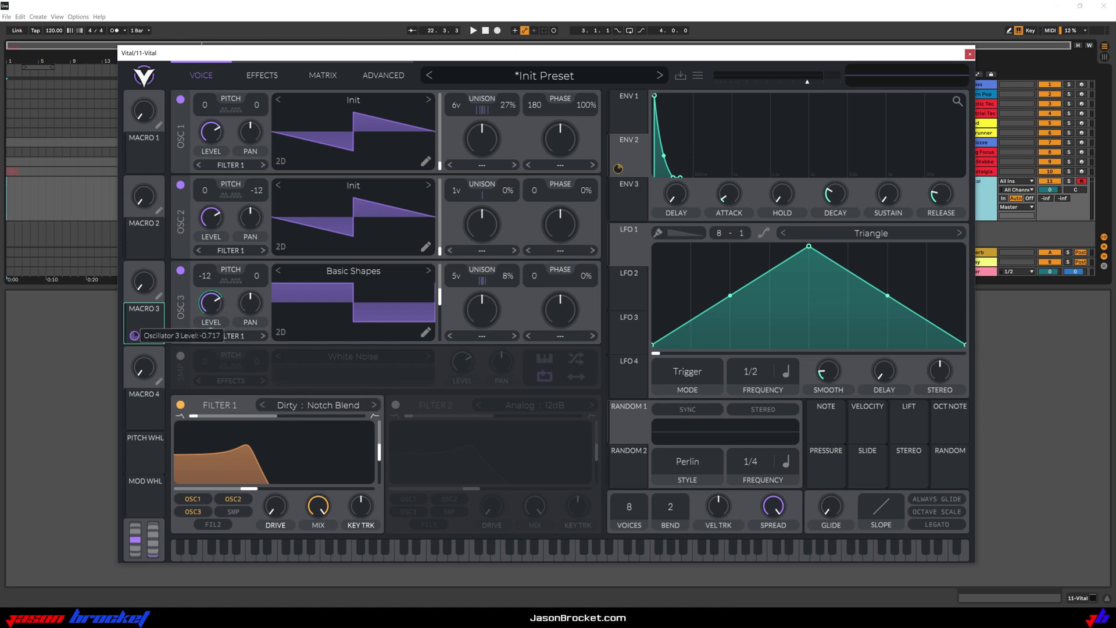
key(space)
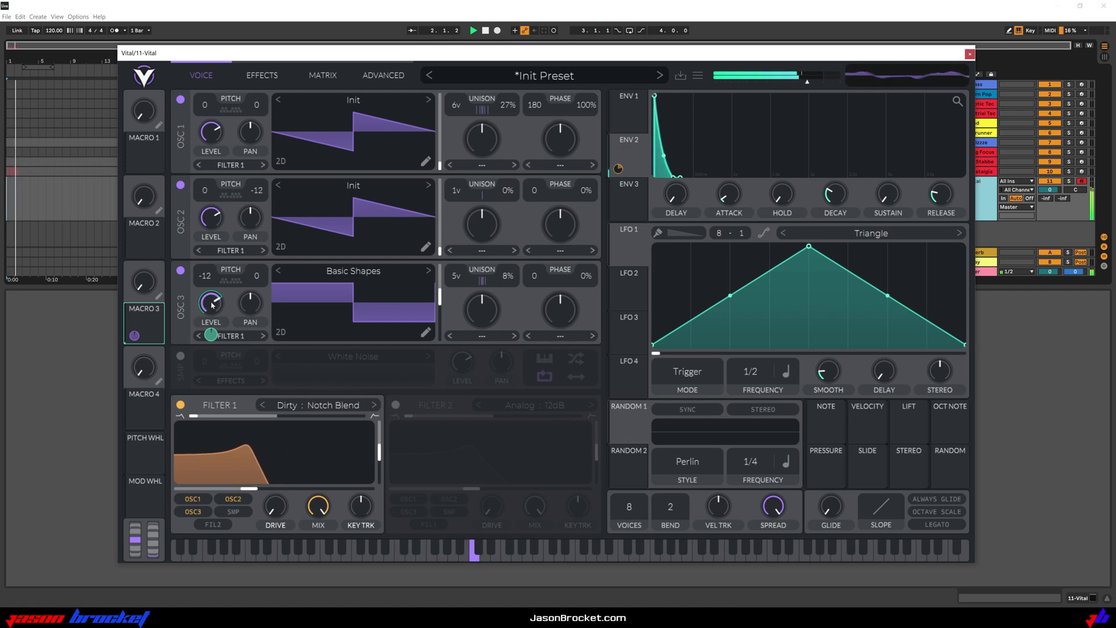
double_click(210, 334)
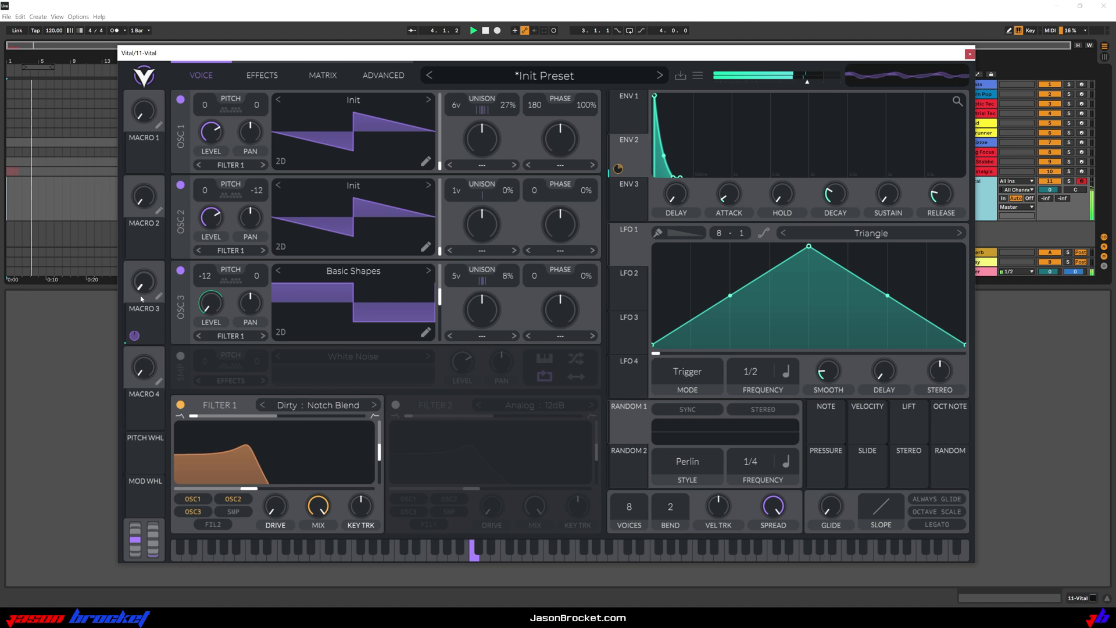
drag(141, 295, 222, 248)
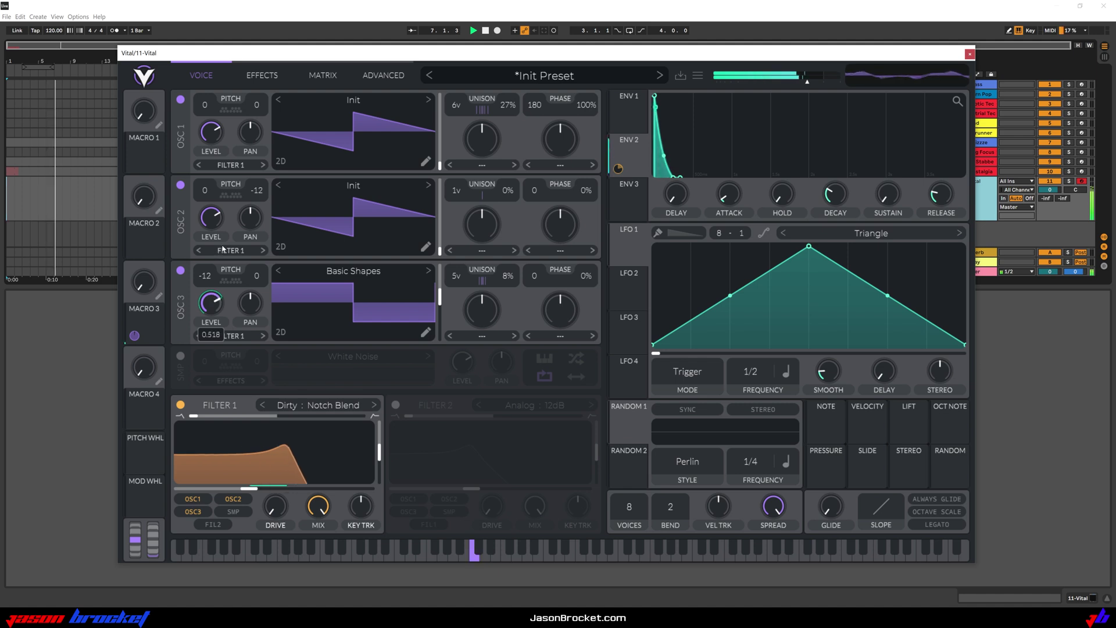
drag(148, 287, 180, 334)
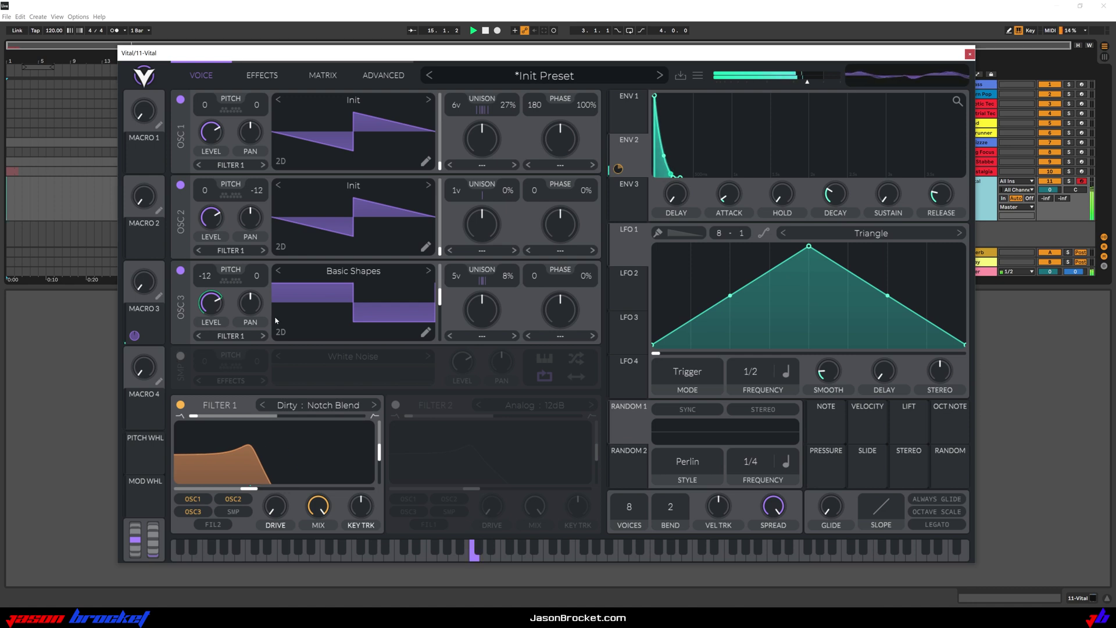
Assign Macro 4 to Env 2 decay, set its amount, and audition it up to about 0.28.
drag(618, 168, 274, 474)
drag(153, 419, 841, 200)
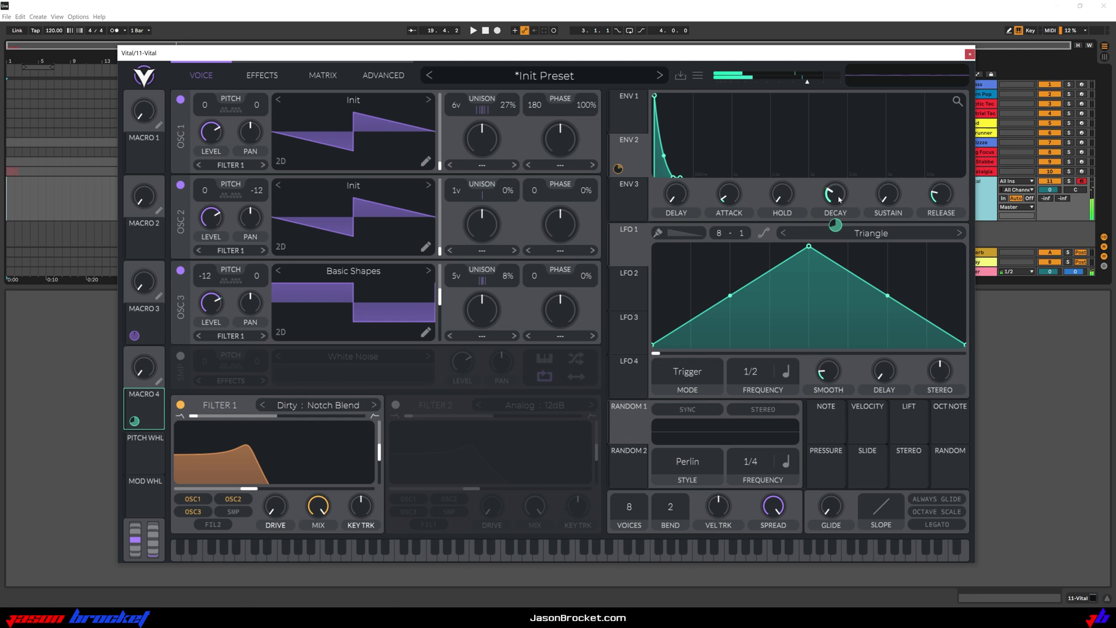
mouse_move(836, 224)
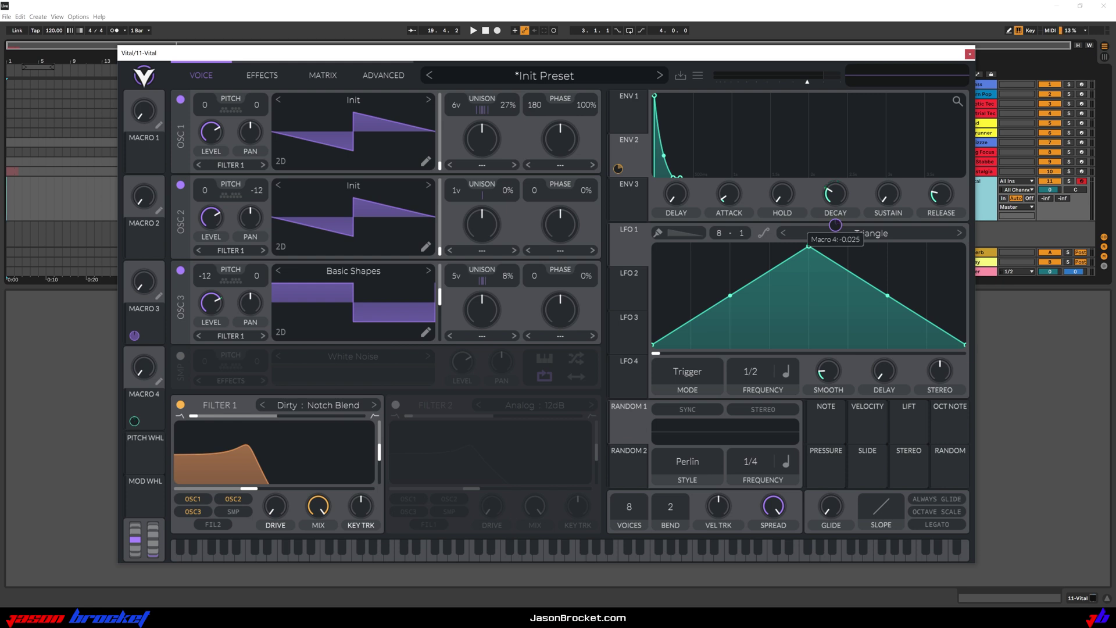
drag(835, 225, 835, 218)
key(space)
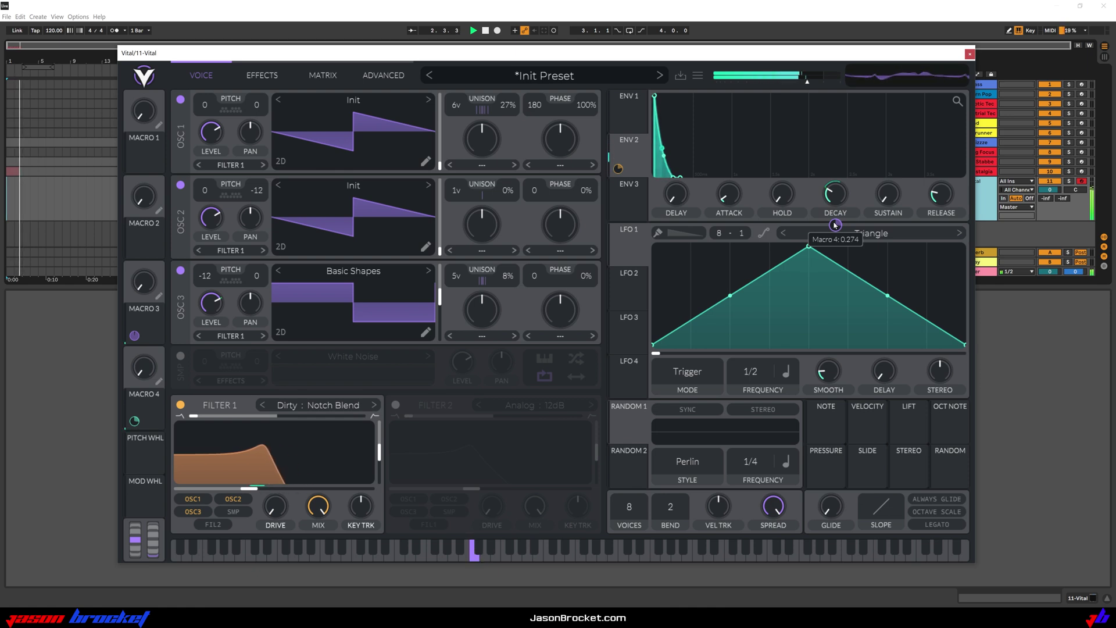
drag(143, 367, 170, 374)
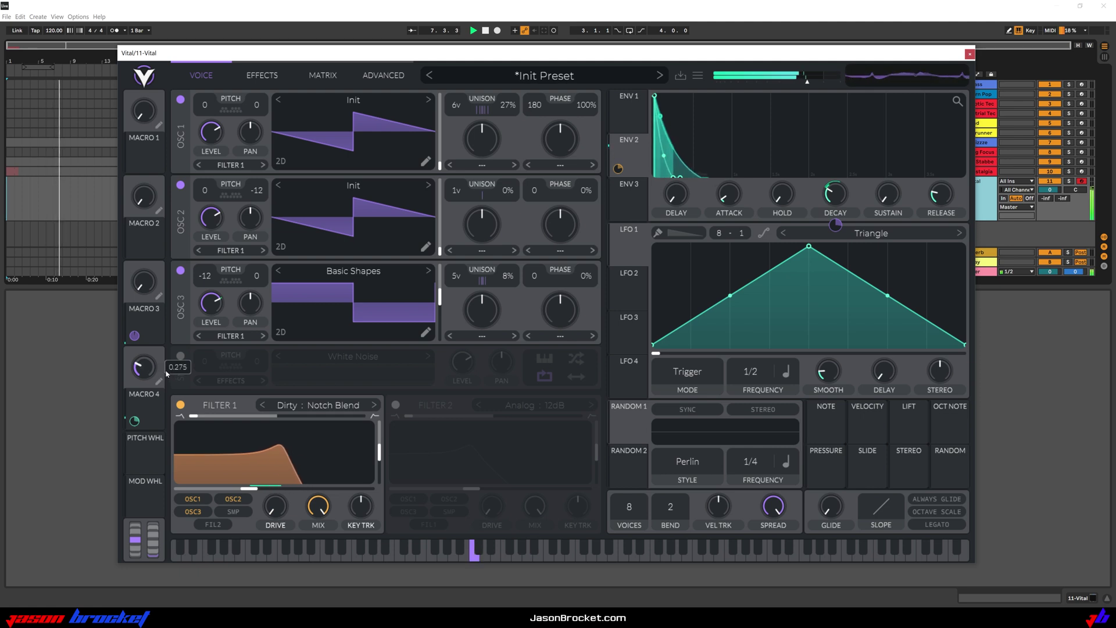
mouse_move(161, 365)
mouse_down()
mouse_move(164, 347)
mouse_move(167, 376)
mouse_up()
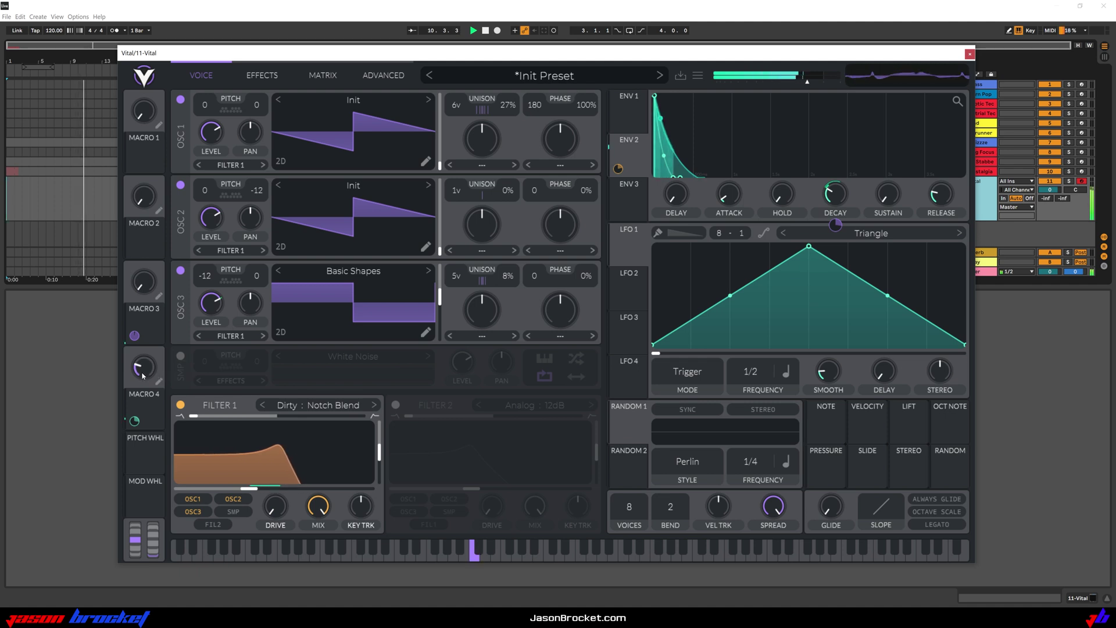
mouse_move(143, 375)
mouse_down()
mouse_move(141, 385)
mouse_move(142, 326)
mouse_move(154, 383)
mouse_up()
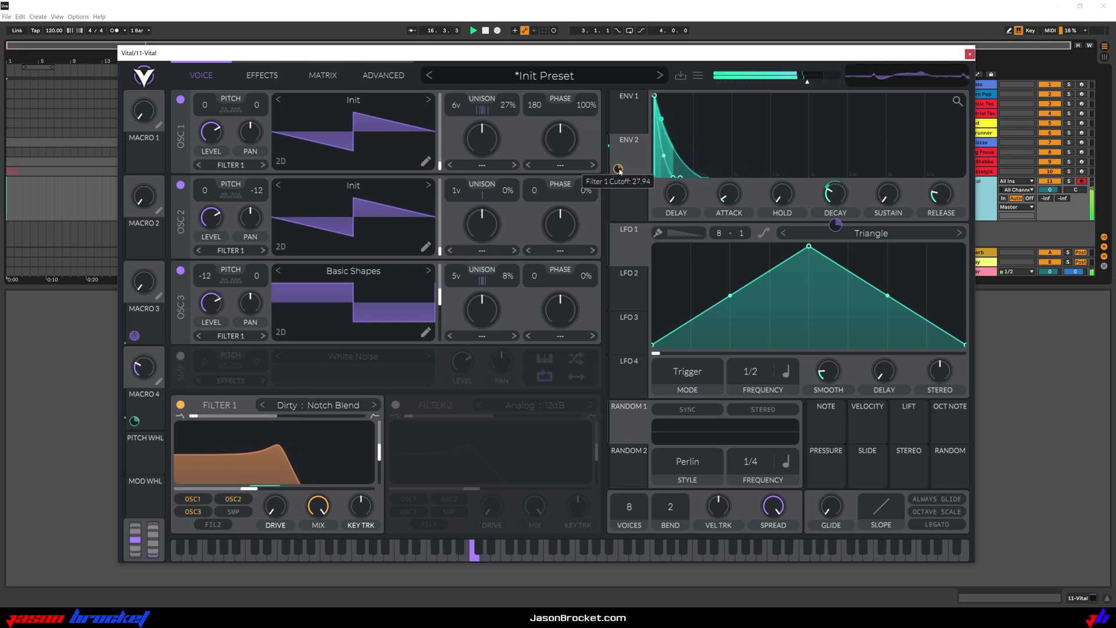
Route Env 2 to Filter 1 cutoff and lower Macro 4 to about 0.05.
drag(615, 170, 261, 491)
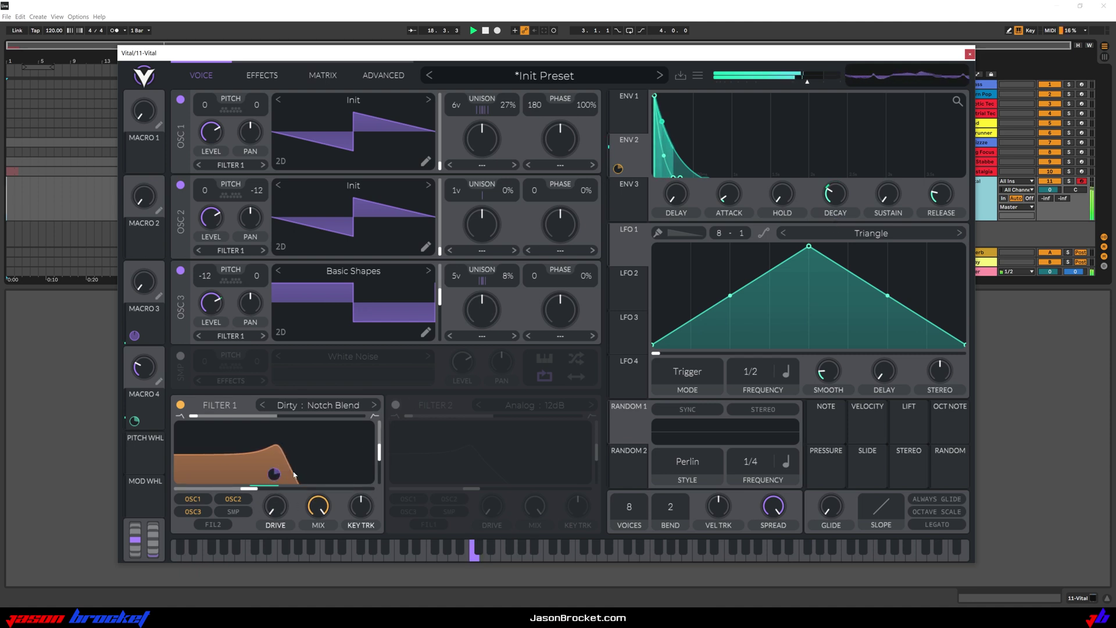
mouse_move(141, 372)
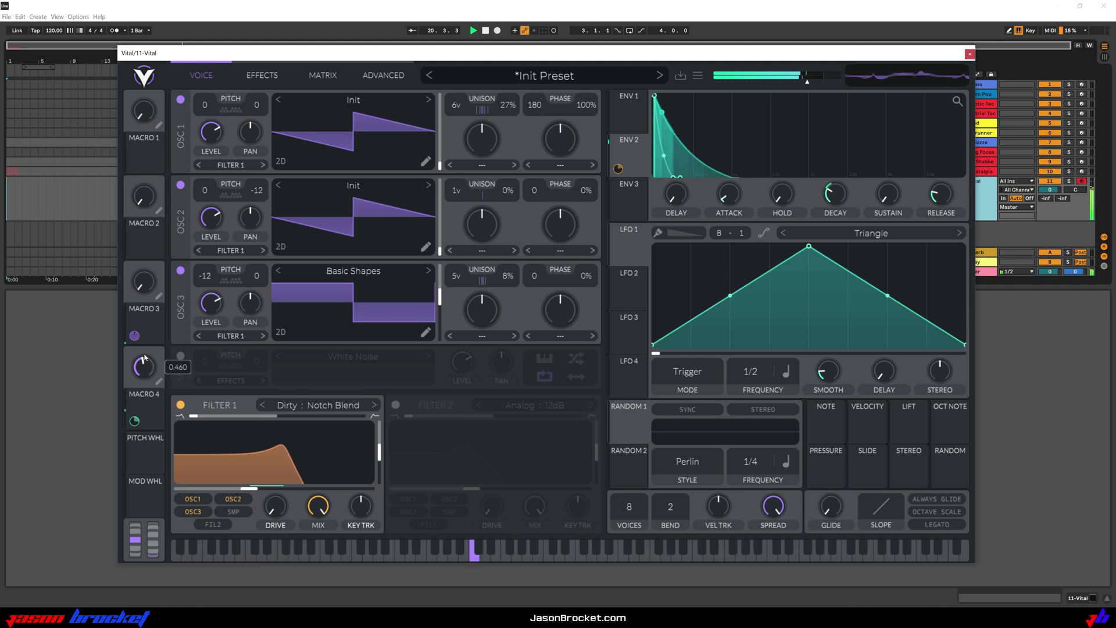
scroll(145, 359, down, 1)
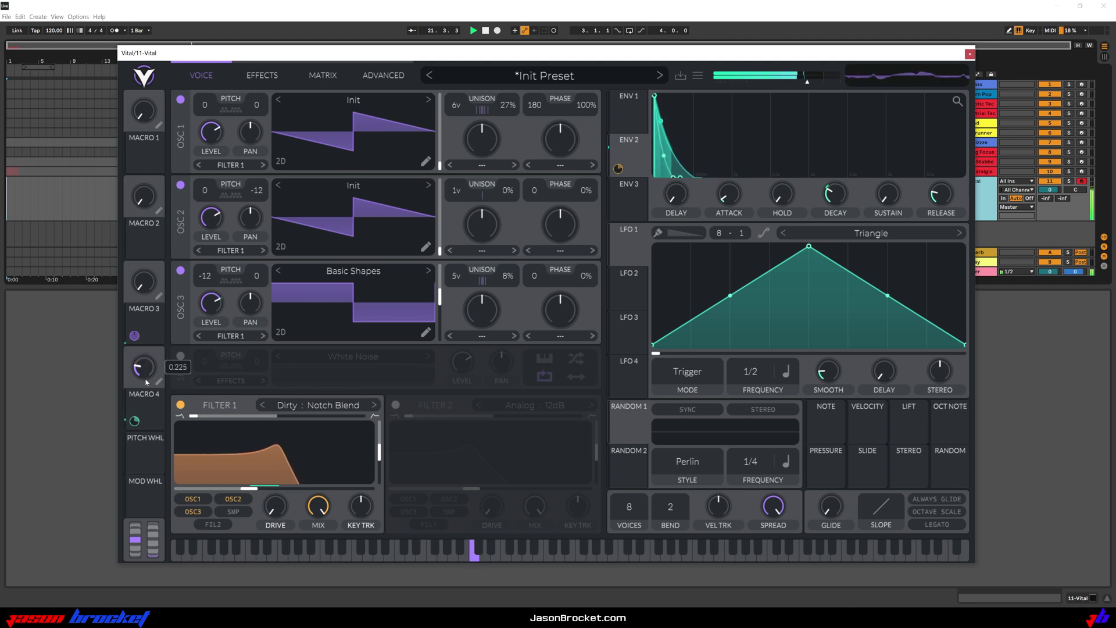
mouse_move(145, 382)
mouse_down()
mouse_move(148, 401)
mouse_move(163, 345)
mouse_move(158, 394)
mouse_up()
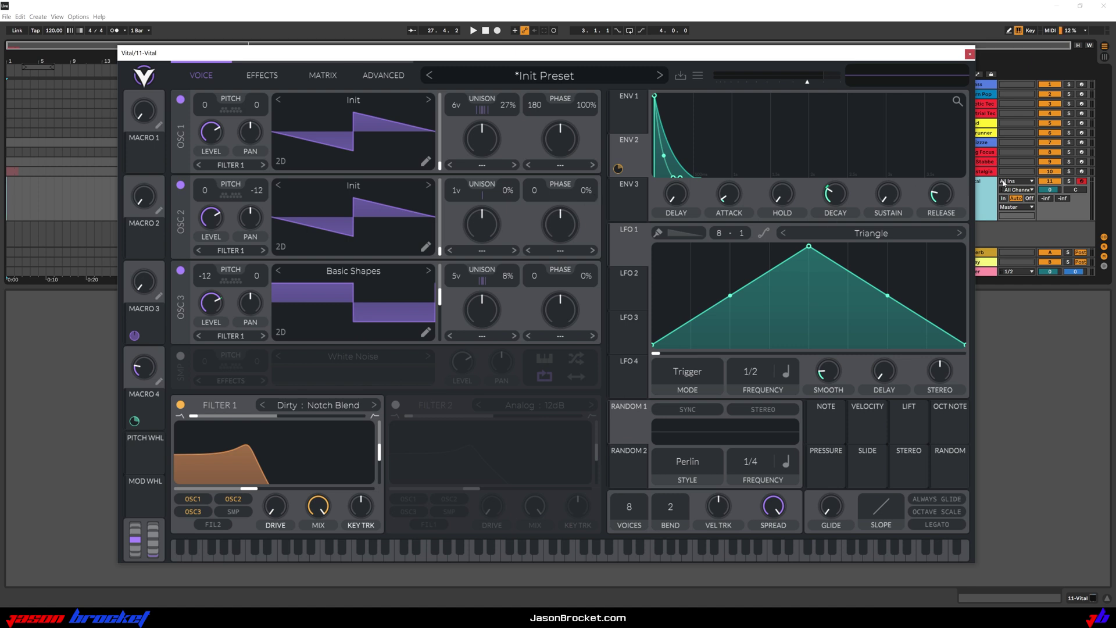
key(space)
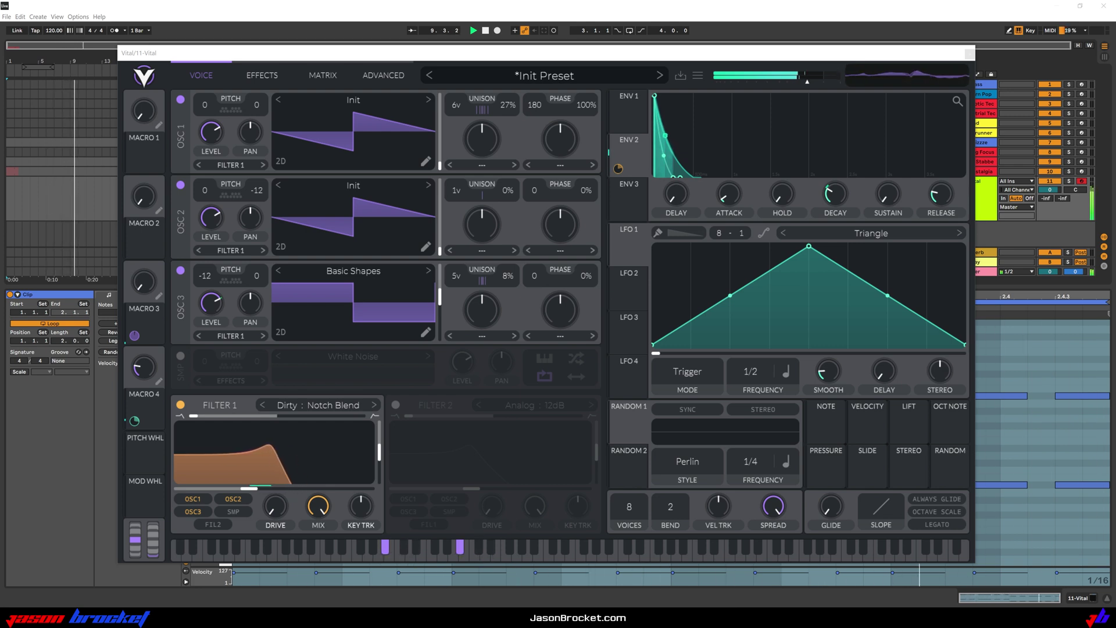
key(space)
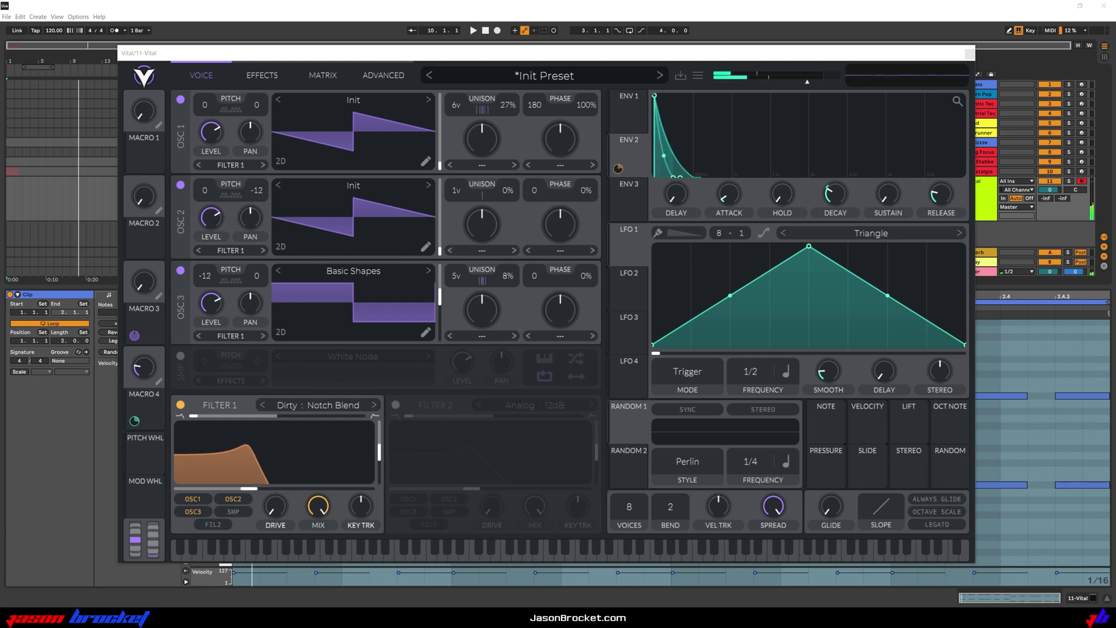